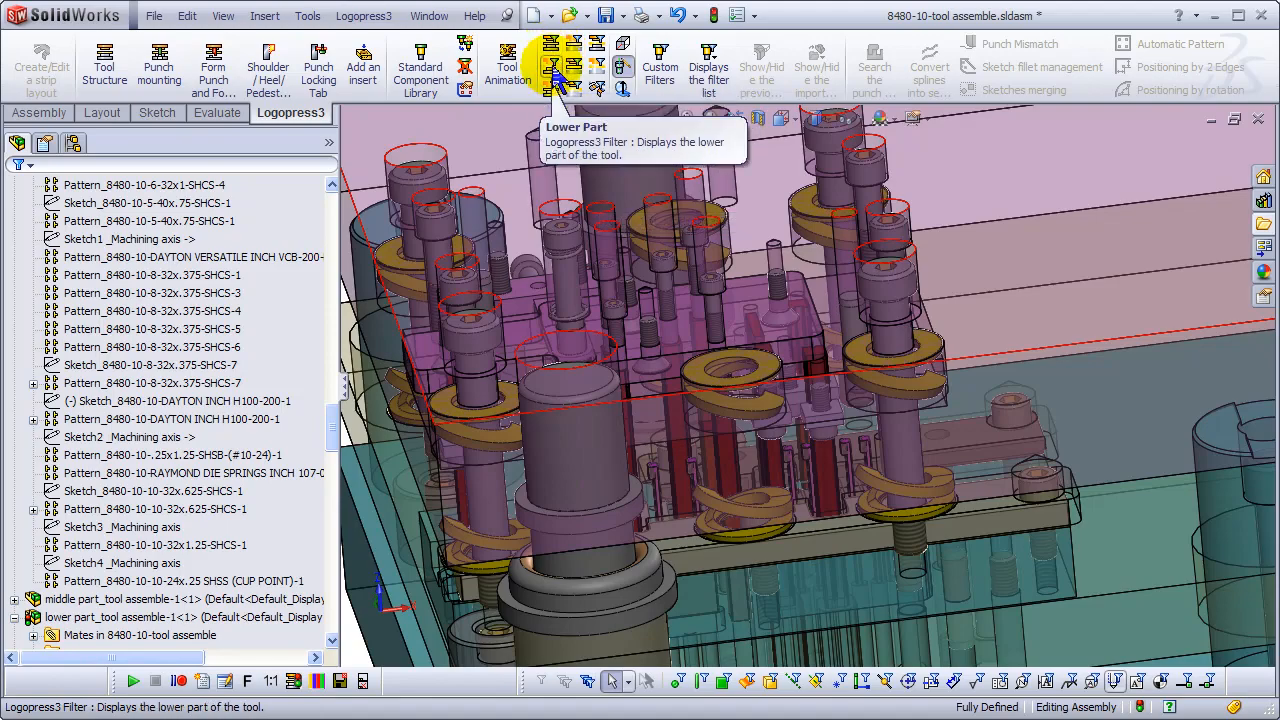
- Hide the lower part of the tool and examine the punches and strip from underneath
left_click(551, 43)
middle_click_drag(810, 415, 798, 503)
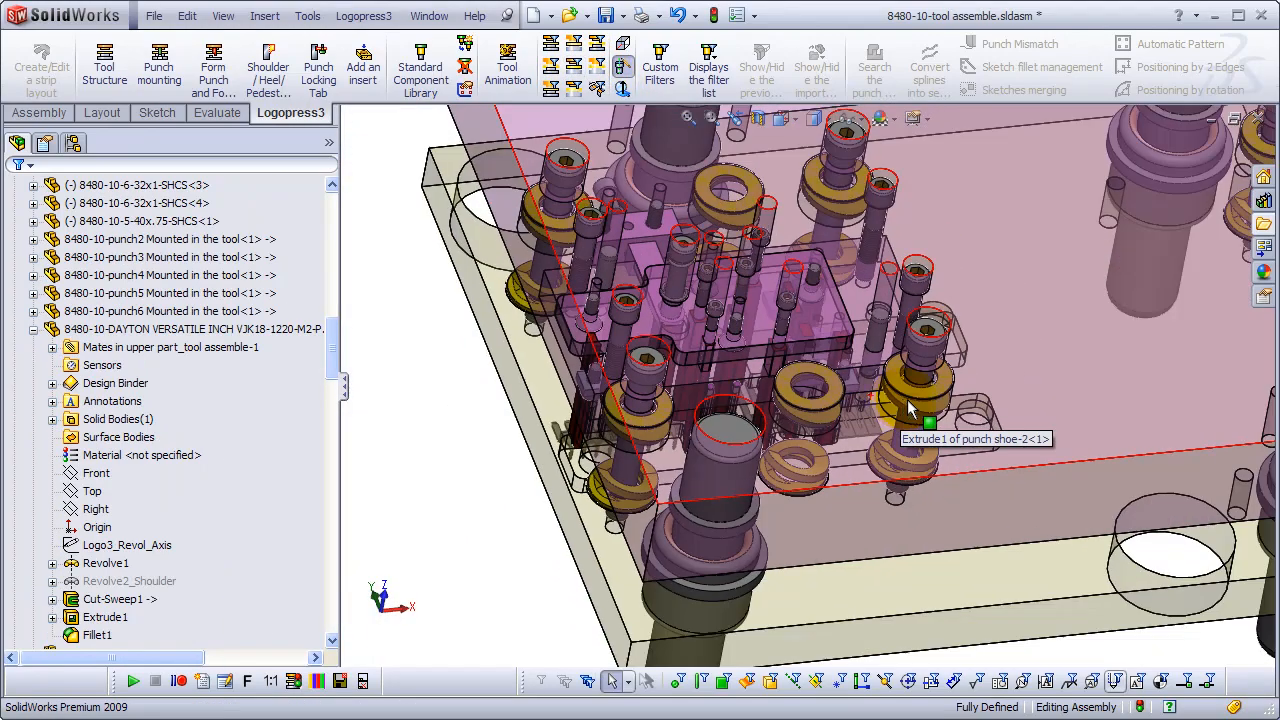
middle_click_drag(891, 430, 838, 422)
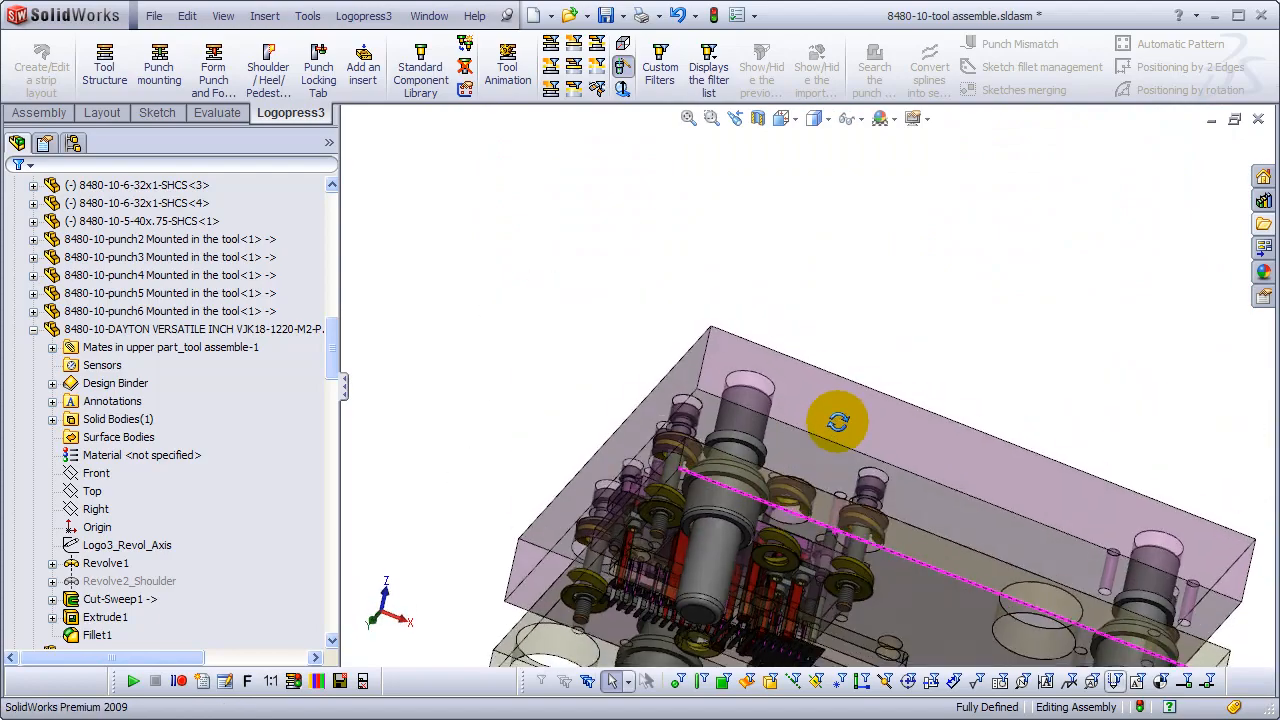
scroll(814, 594, "down", 3)
middle_click_drag(789, 568, 643, 310)
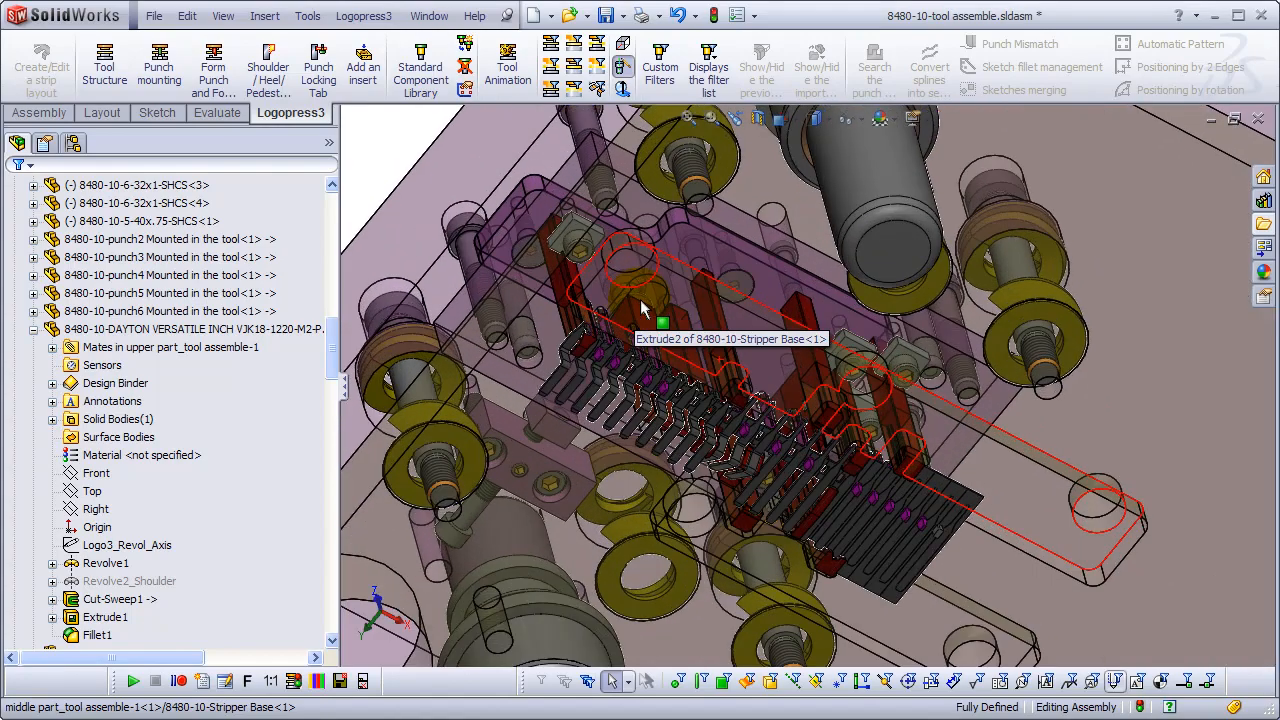
scroll(650, 292, "down", 5)
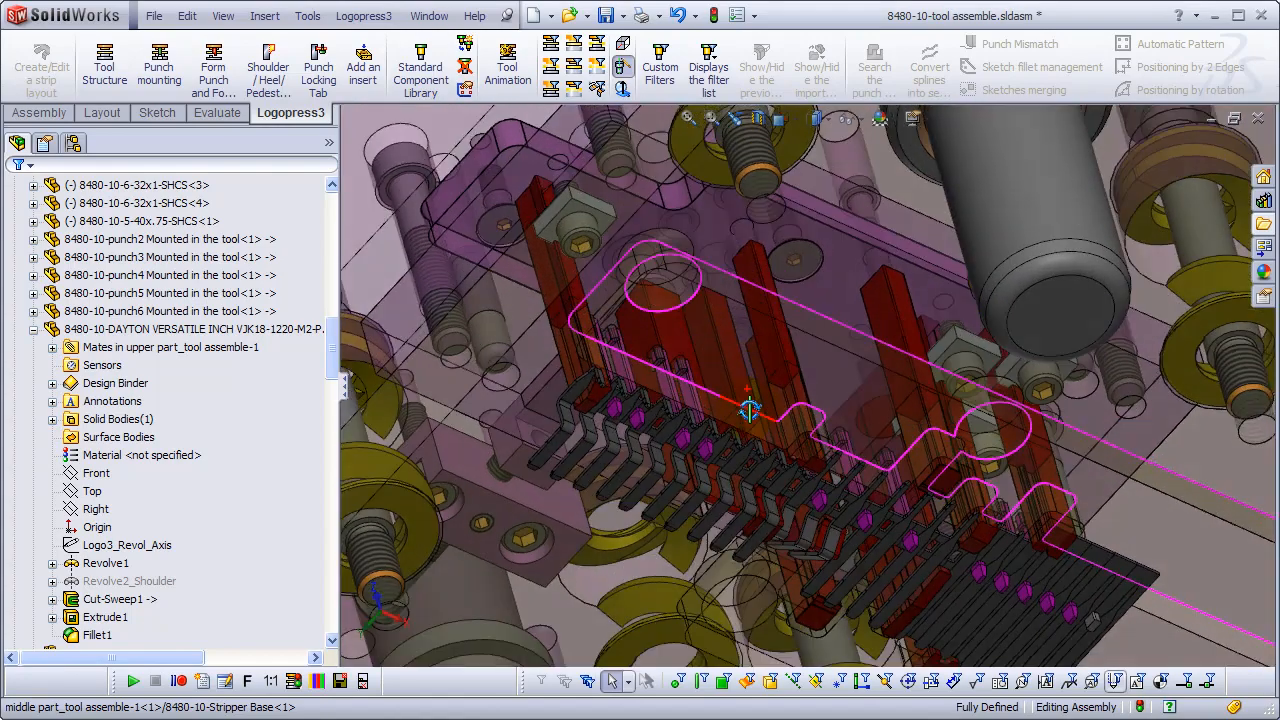
middle_click_drag(749, 409, 959, 346)
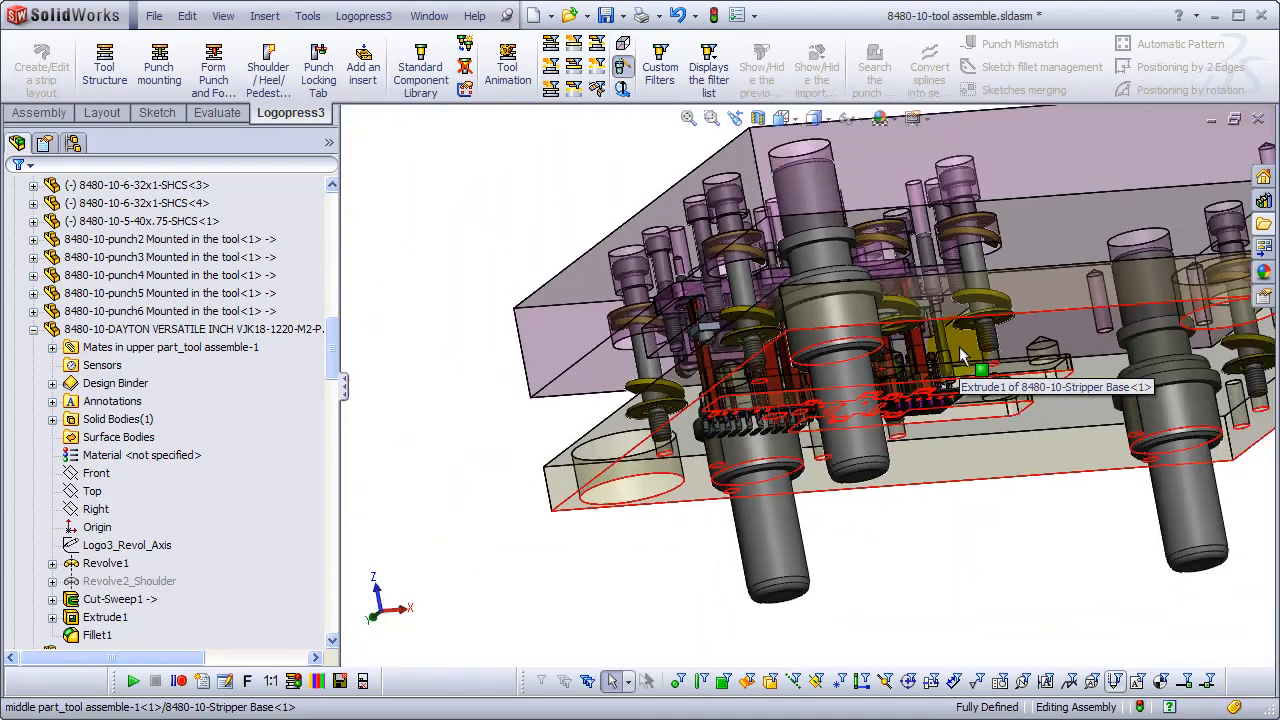
- Show the lower part of the tool again and view the complete die set
left_click(550, 43)
scroll(1040, 360, "up", 3)
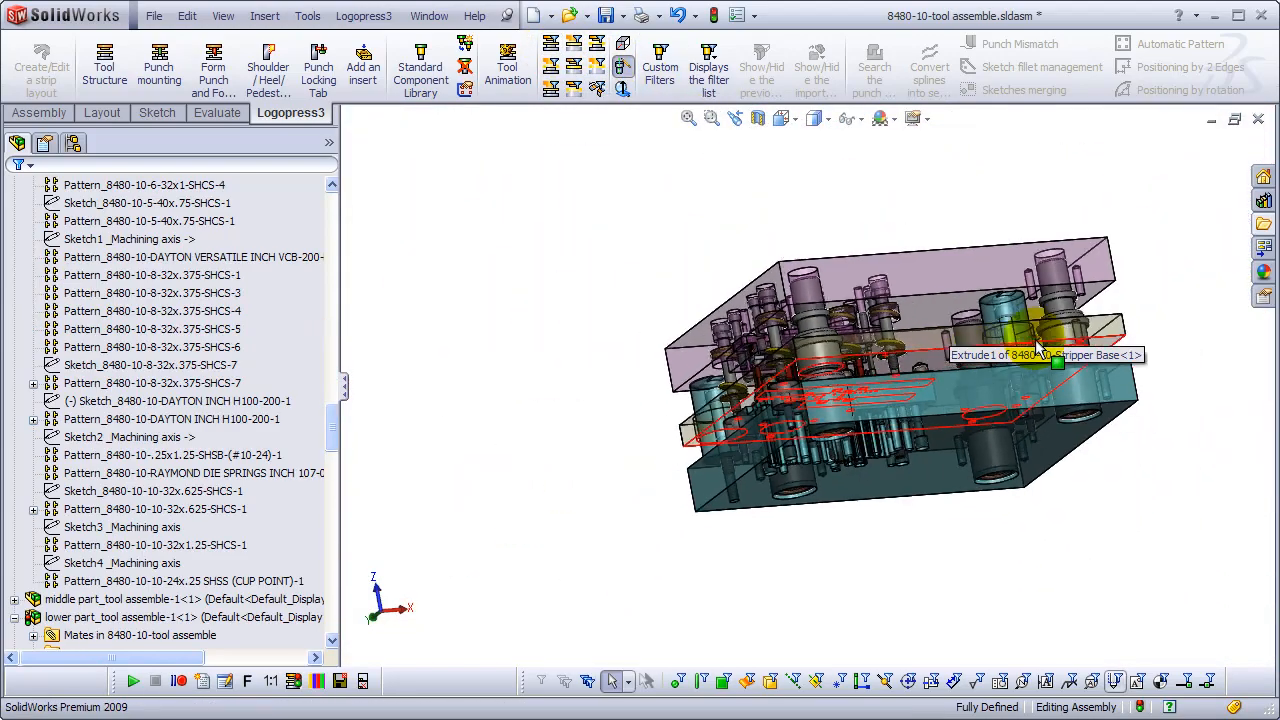
scroll(1020, 385, "down", 2)
middle_click_drag(980, 415, 627, 192)
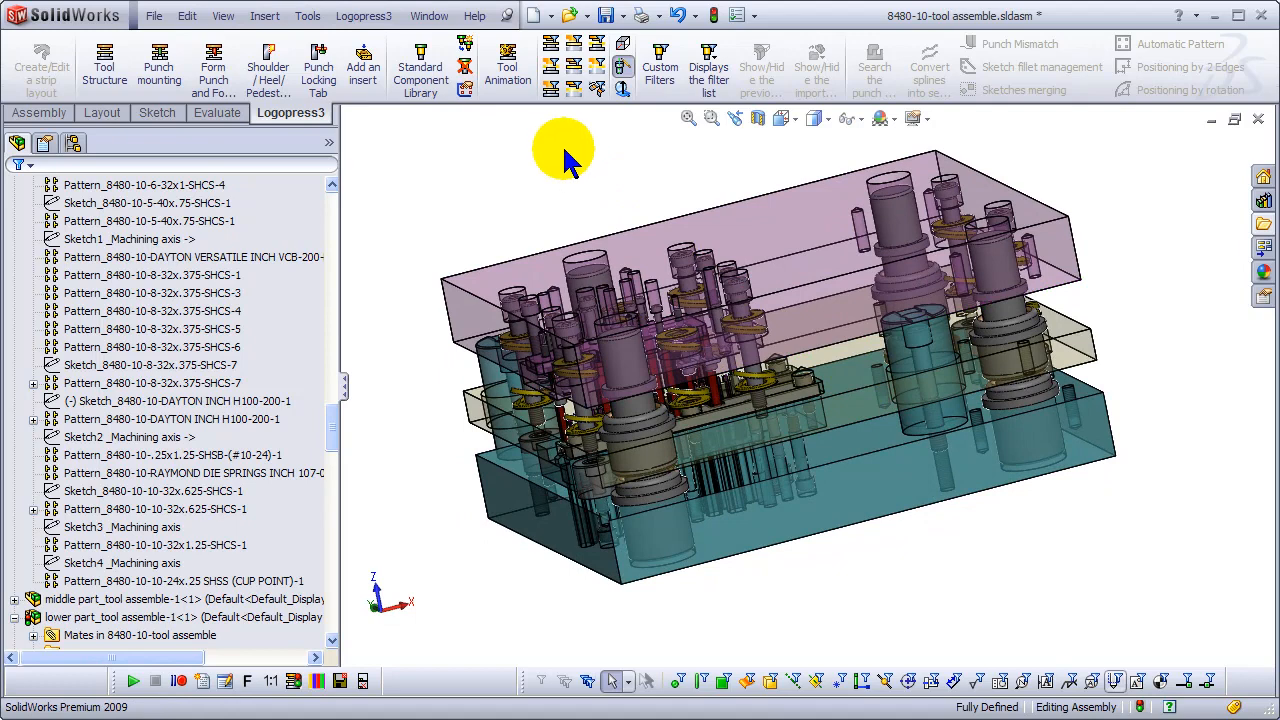
- Start the Tool Animation command and display the assembly as Shaded With Edges
left_click(510, 76)
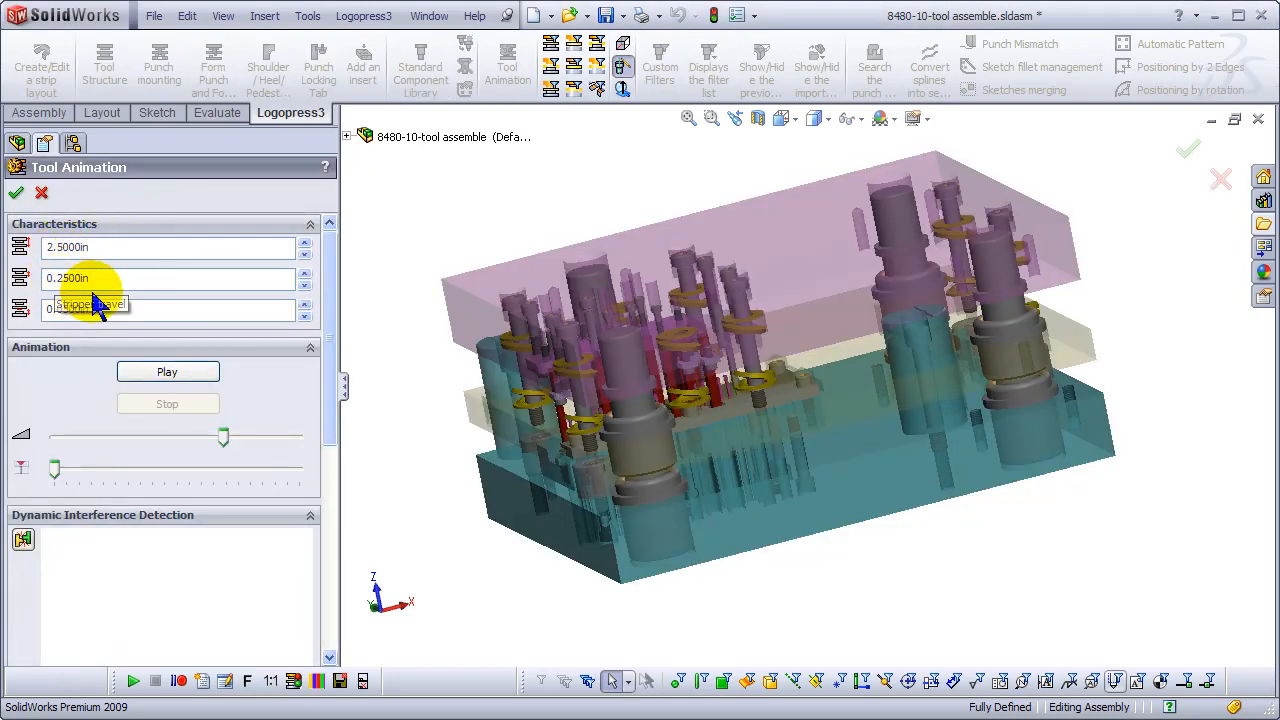
scroll(835, 280, "down", 3)
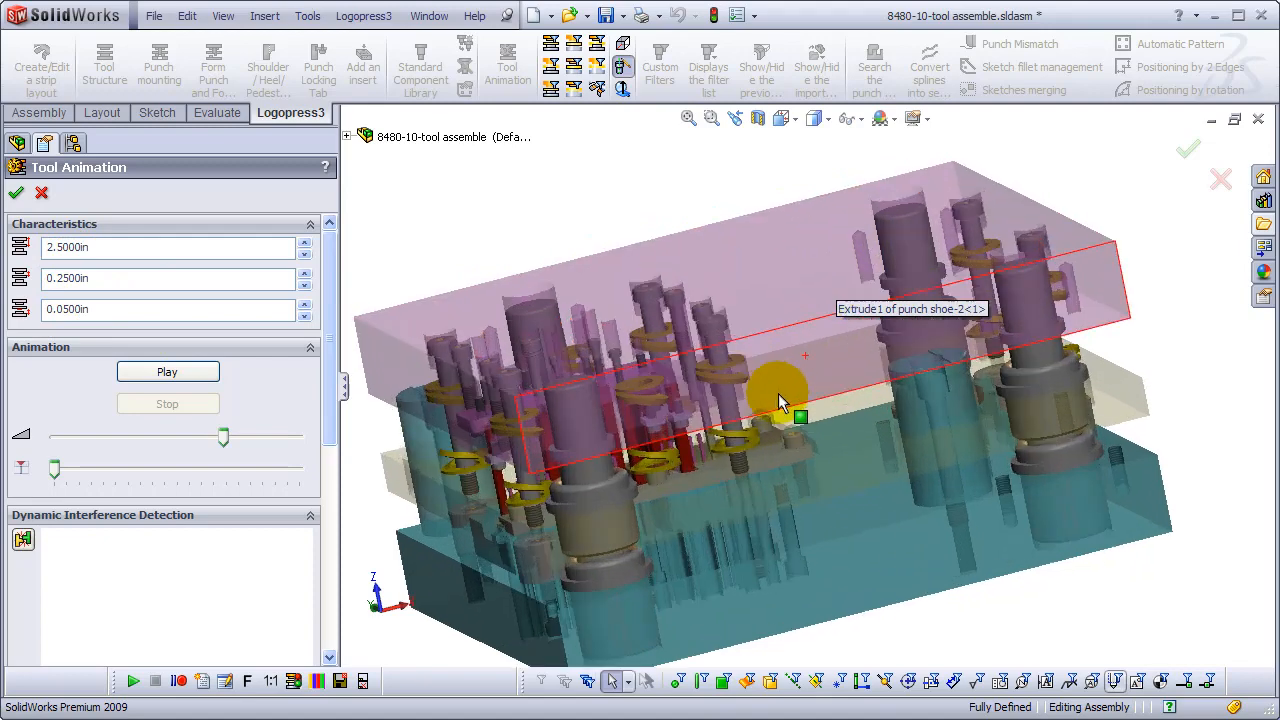
left_click(815, 118)
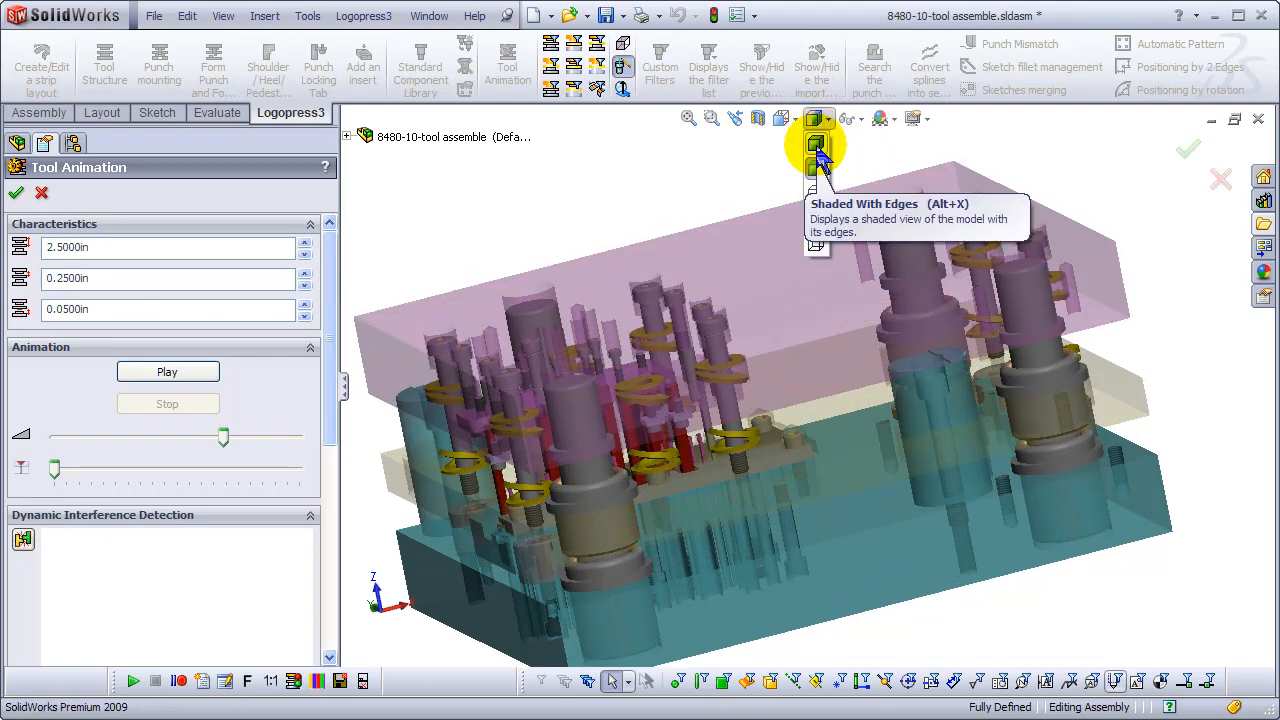
left_click(816, 146)
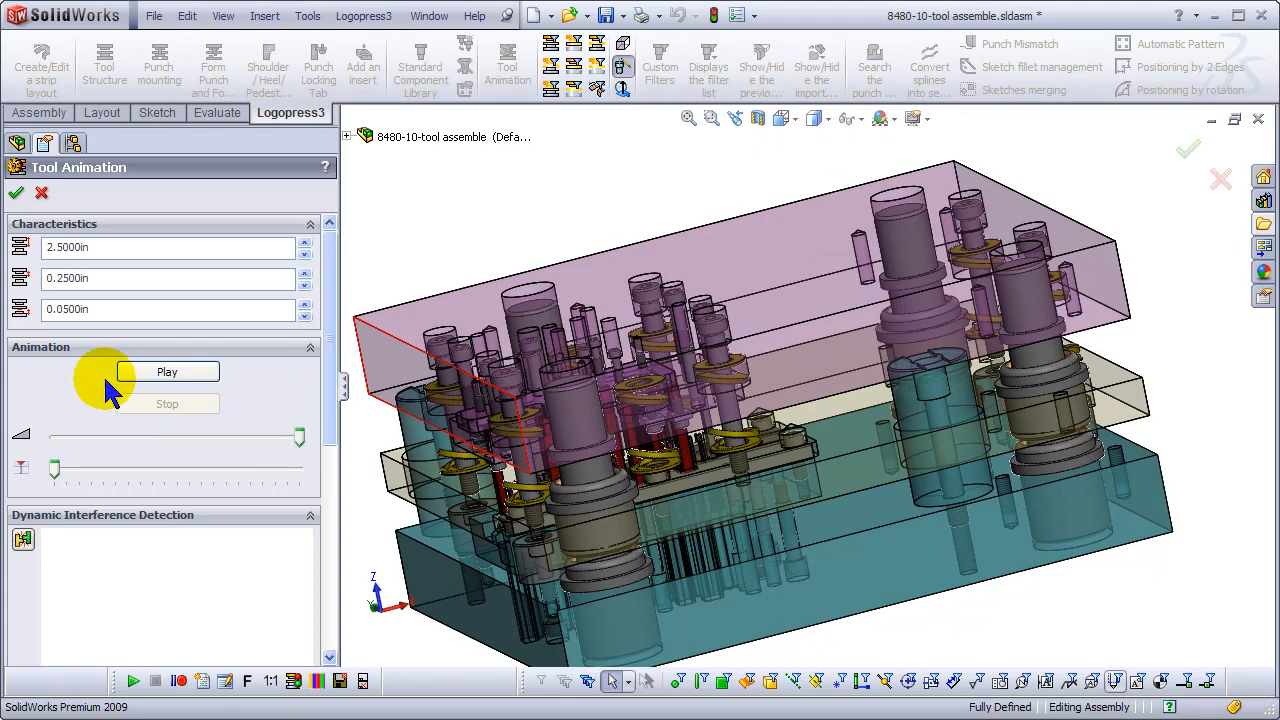
- Play the tool animation at maximum speed, watch the press stroke from several sides, and stop it
left_click(166, 375)
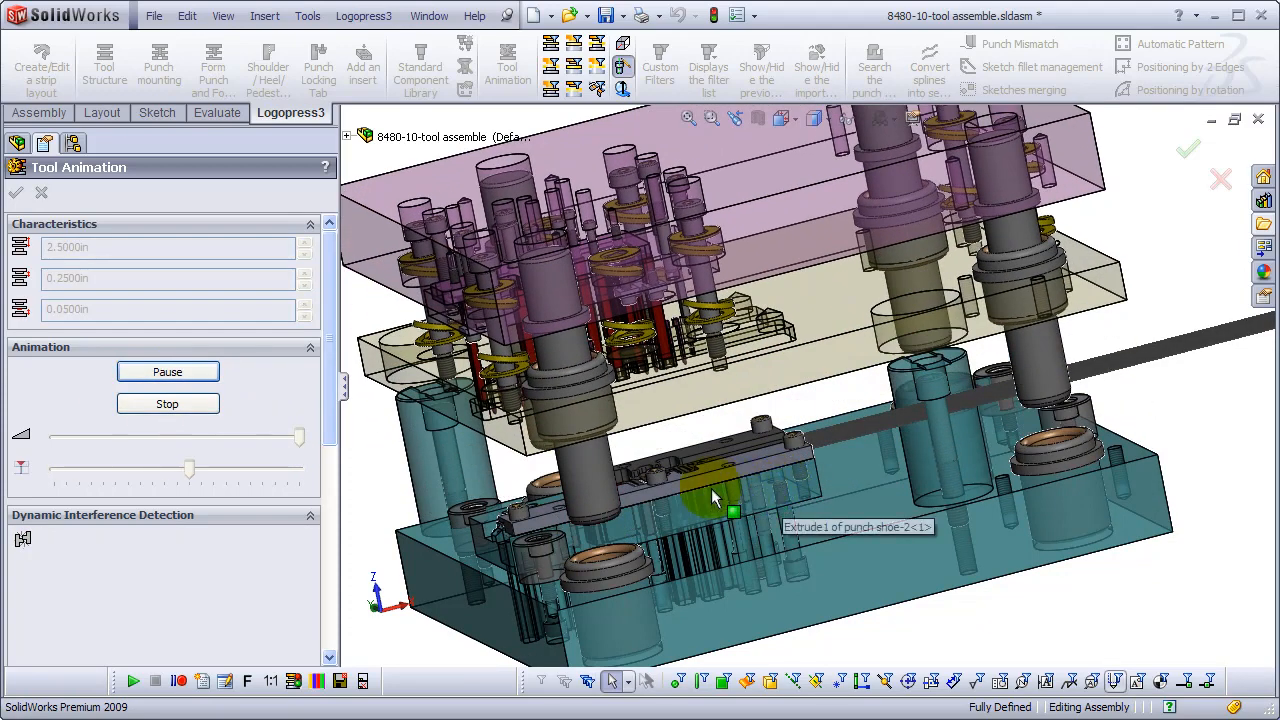
middle_click_drag(598, 486, 628, 468)
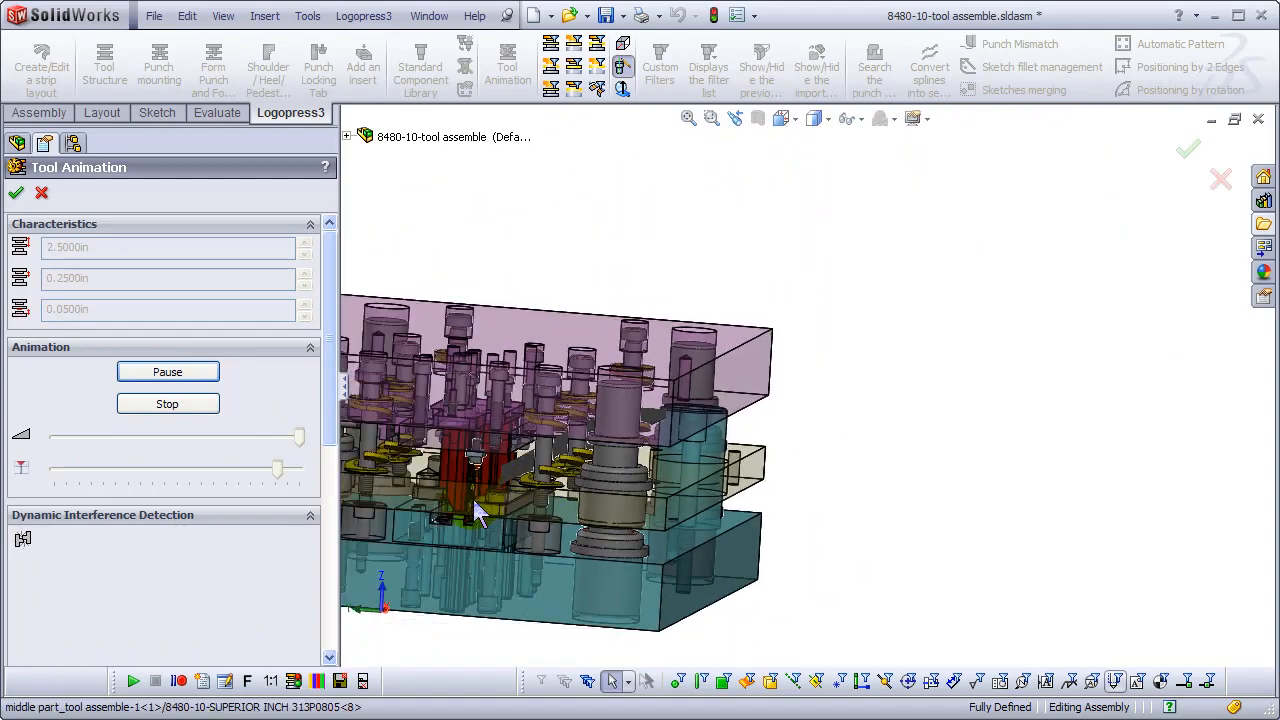
scroll(474, 503, "up", 3)
scroll(480, 500, "down", 4)
middle_click_drag(788, 400, 718, 350)
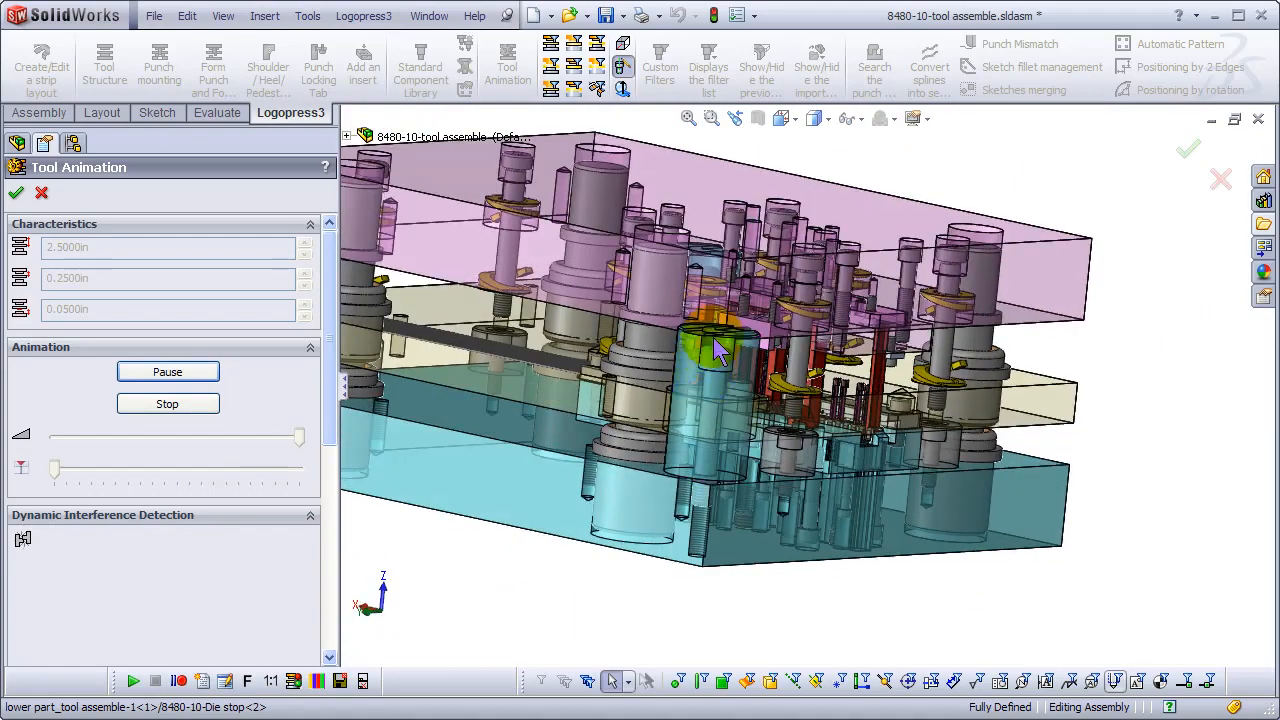
scroll(718, 350, "down", 5)
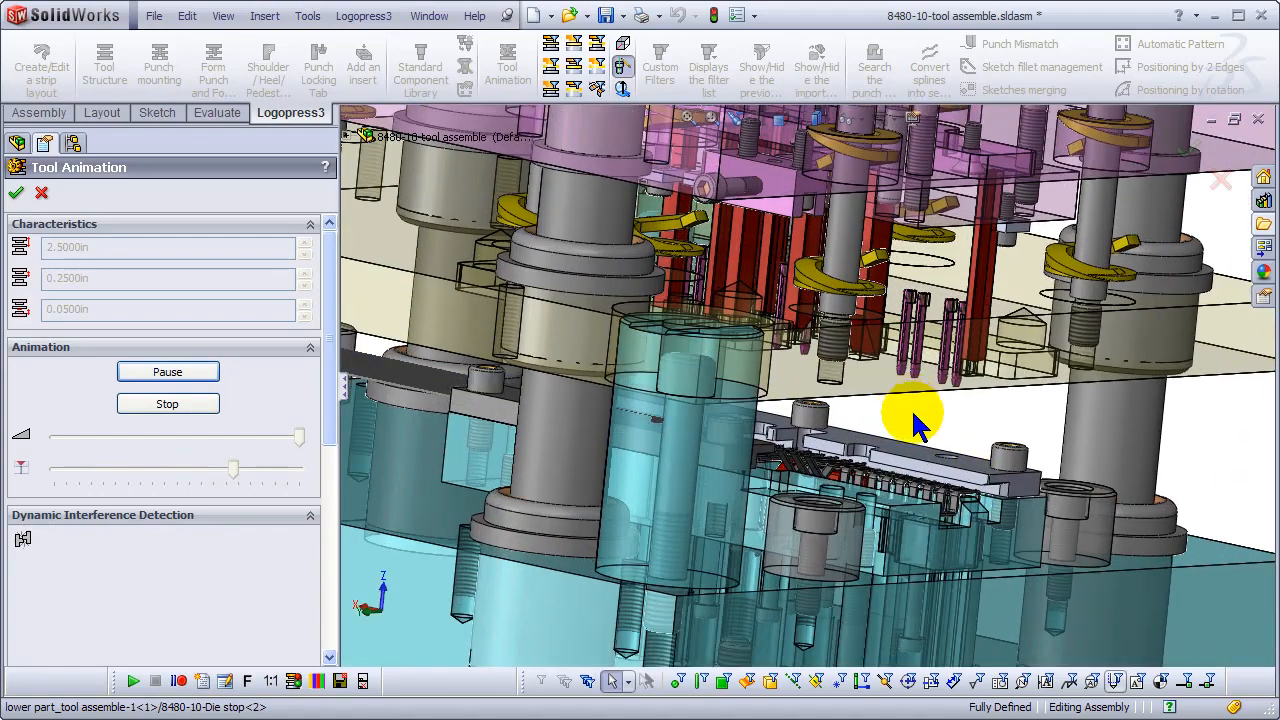
scroll(911, 408, "down", 3)
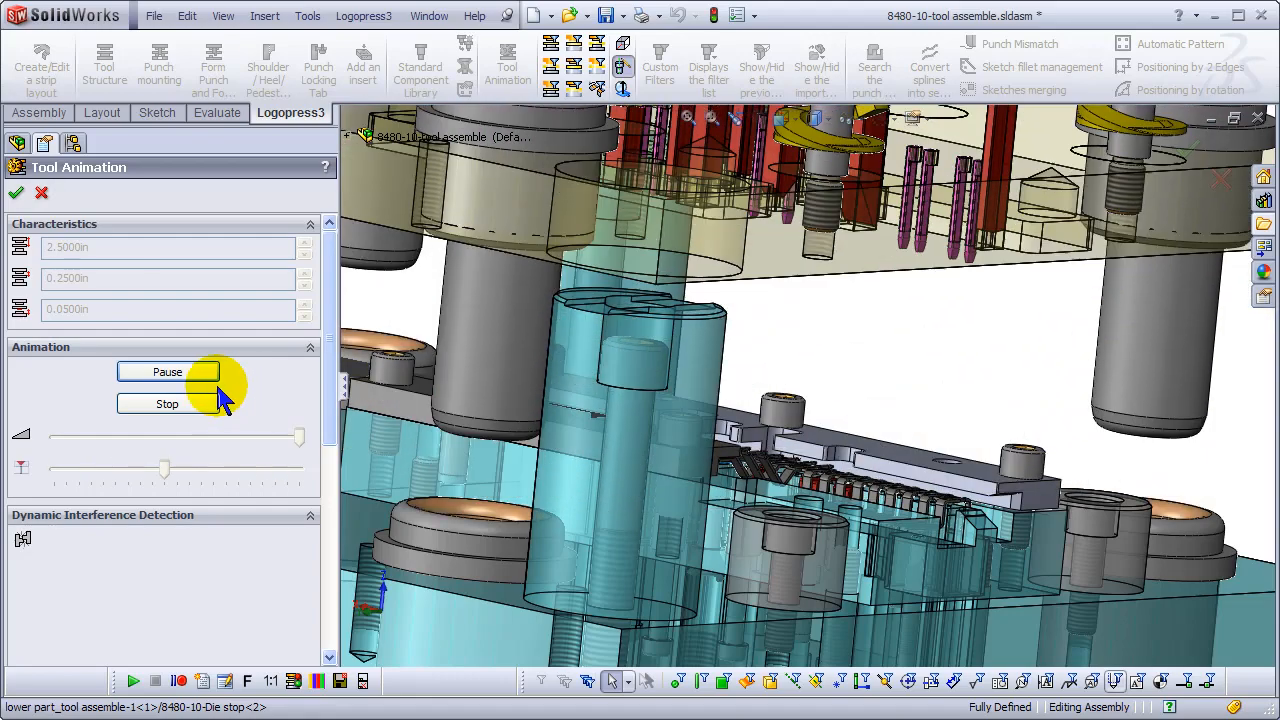
left_click(164, 373)
left_click(172, 404)
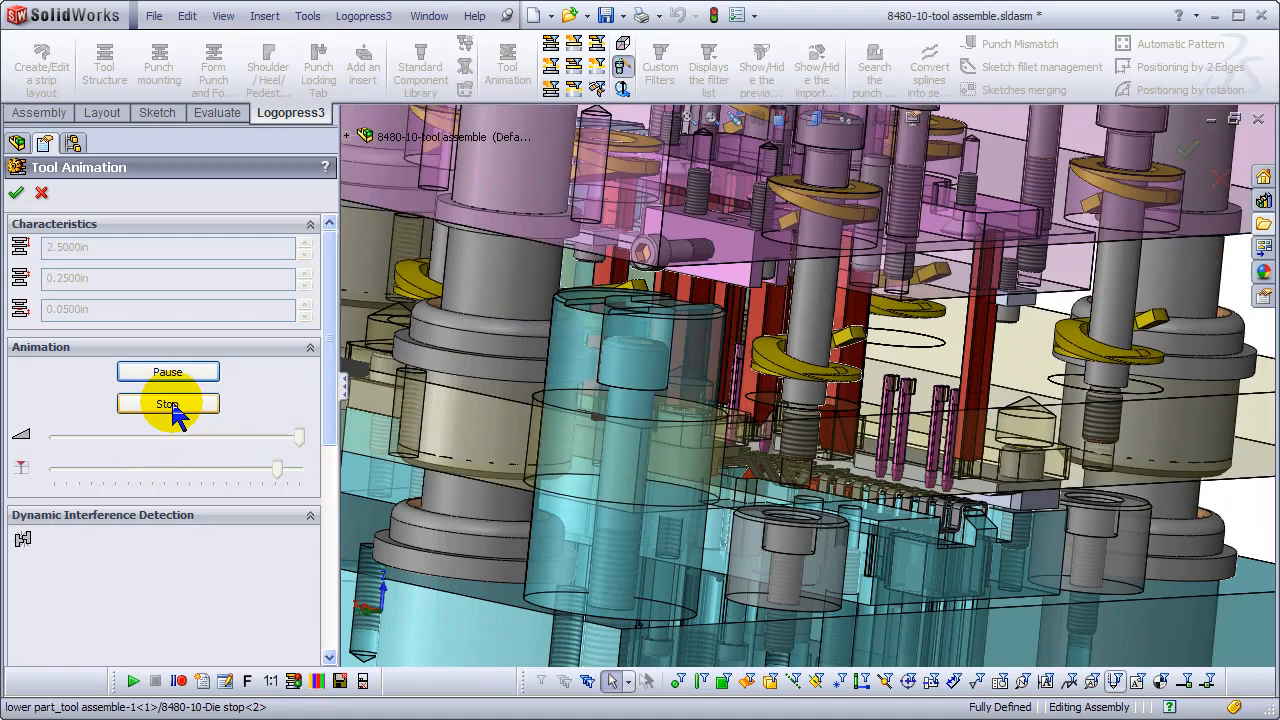
left_click(172, 406)
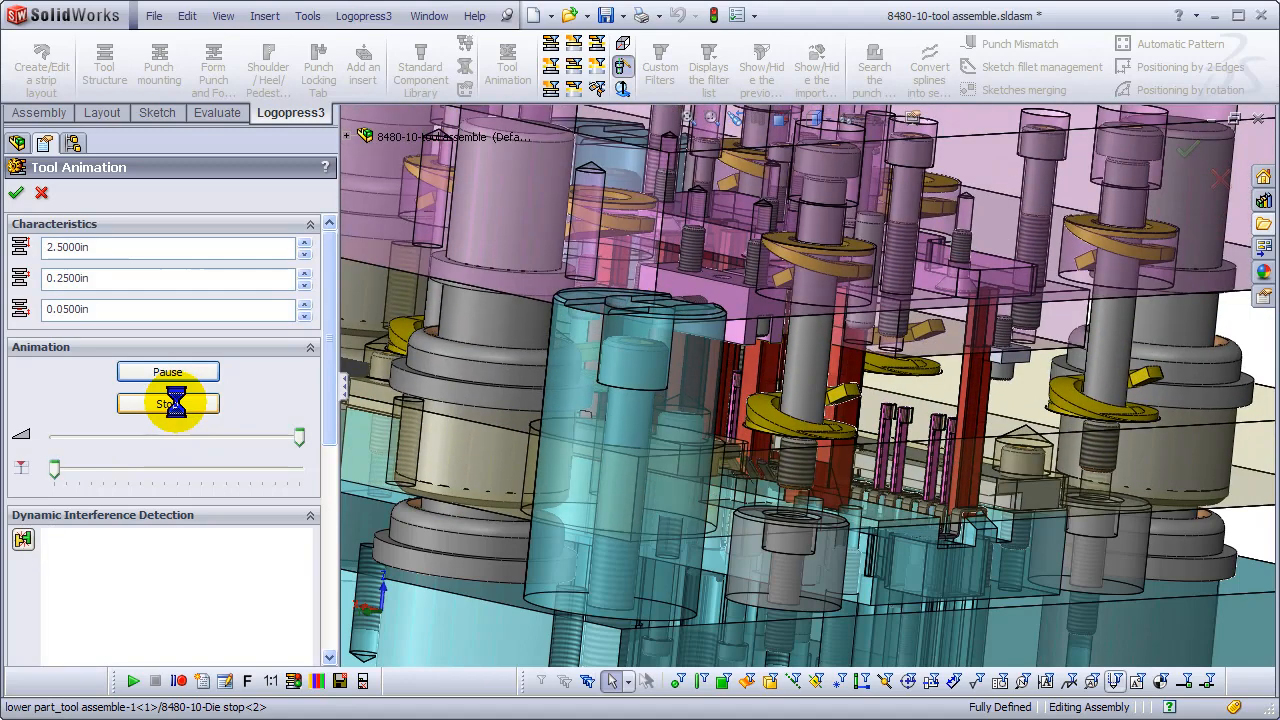
- Reduce the animation speed to about two thirds, play it, and watch the bent terminals on the strip up close
left_click_drag(297, 436, 254, 436)
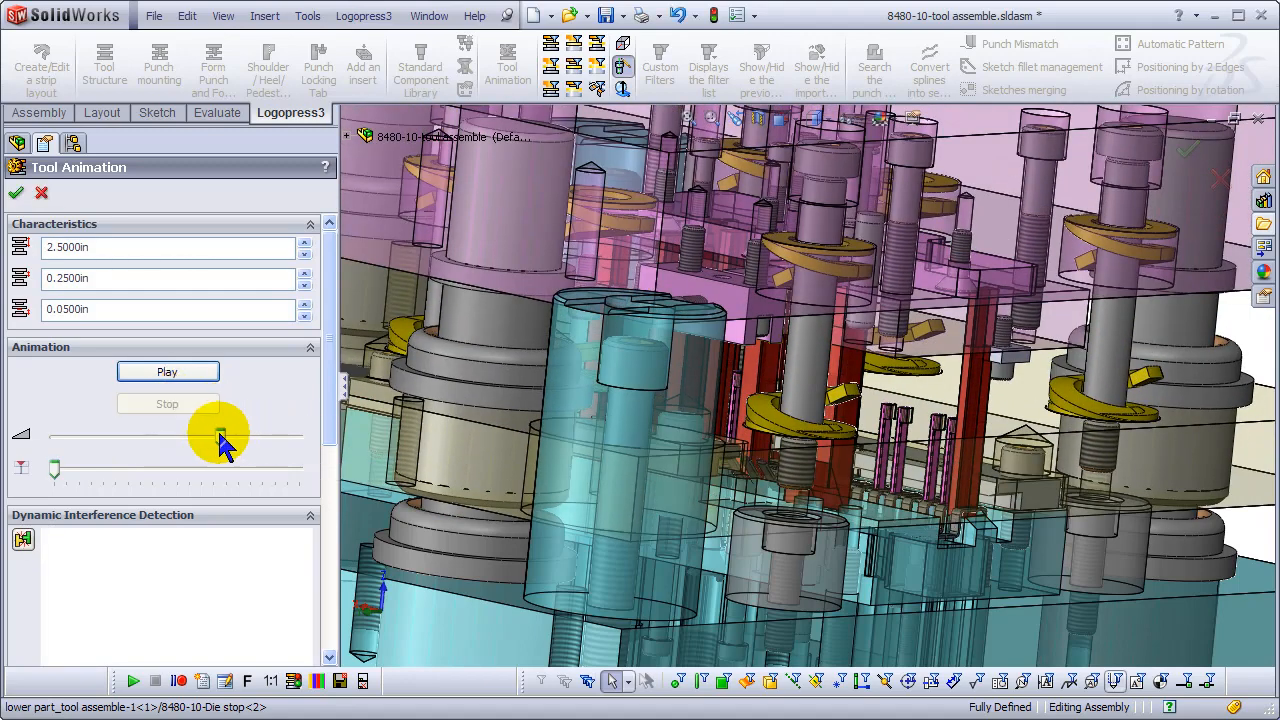
left_click(178, 373)
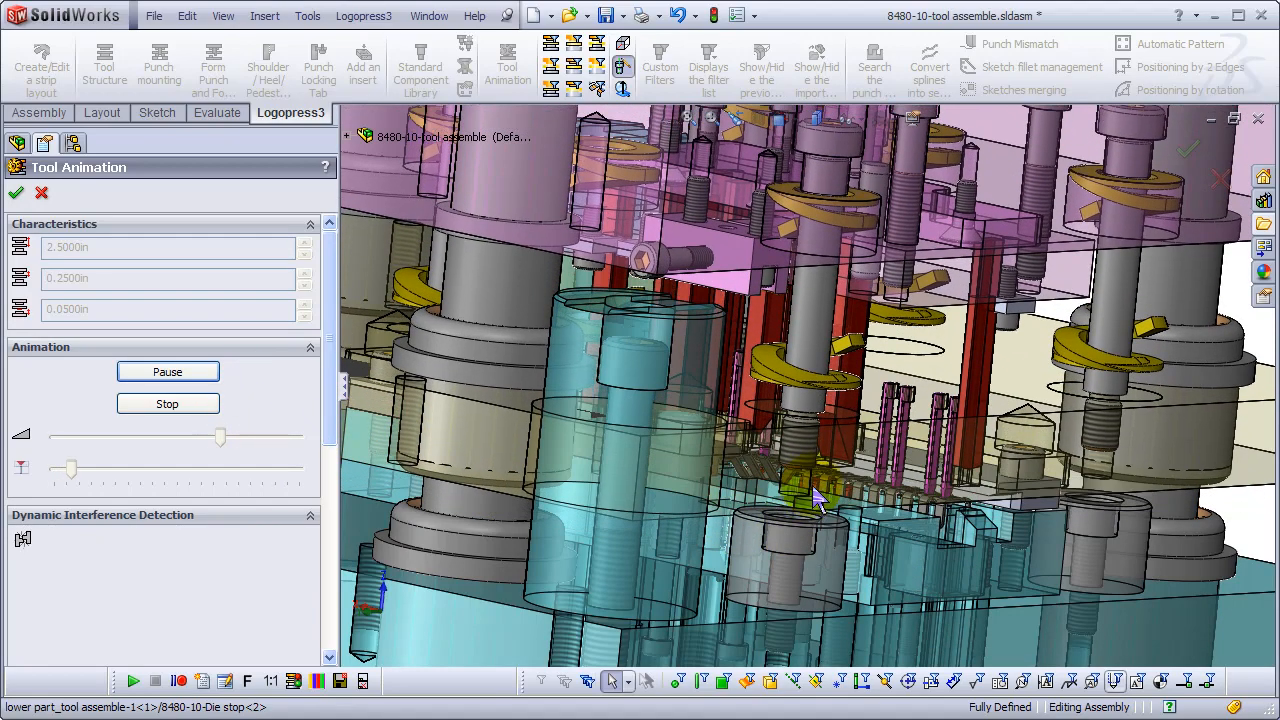
scroll(826, 487, "down", 5)
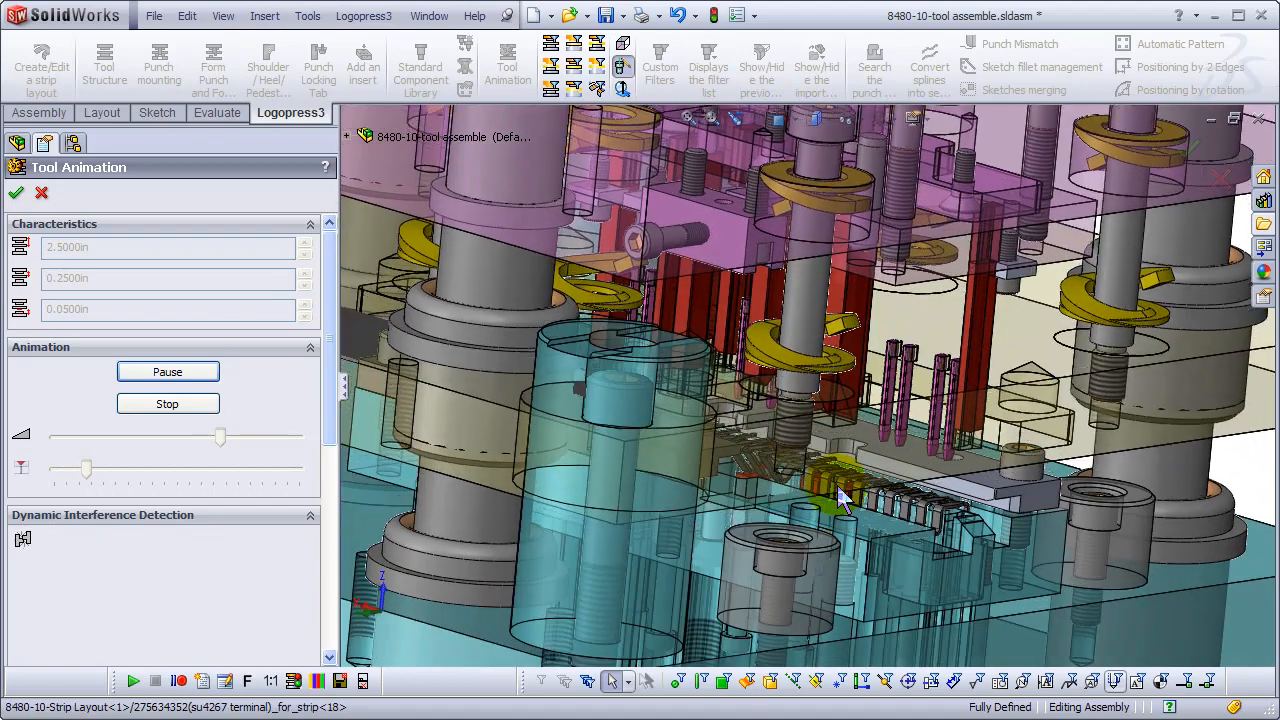
scroll(838, 480, "down", 5)
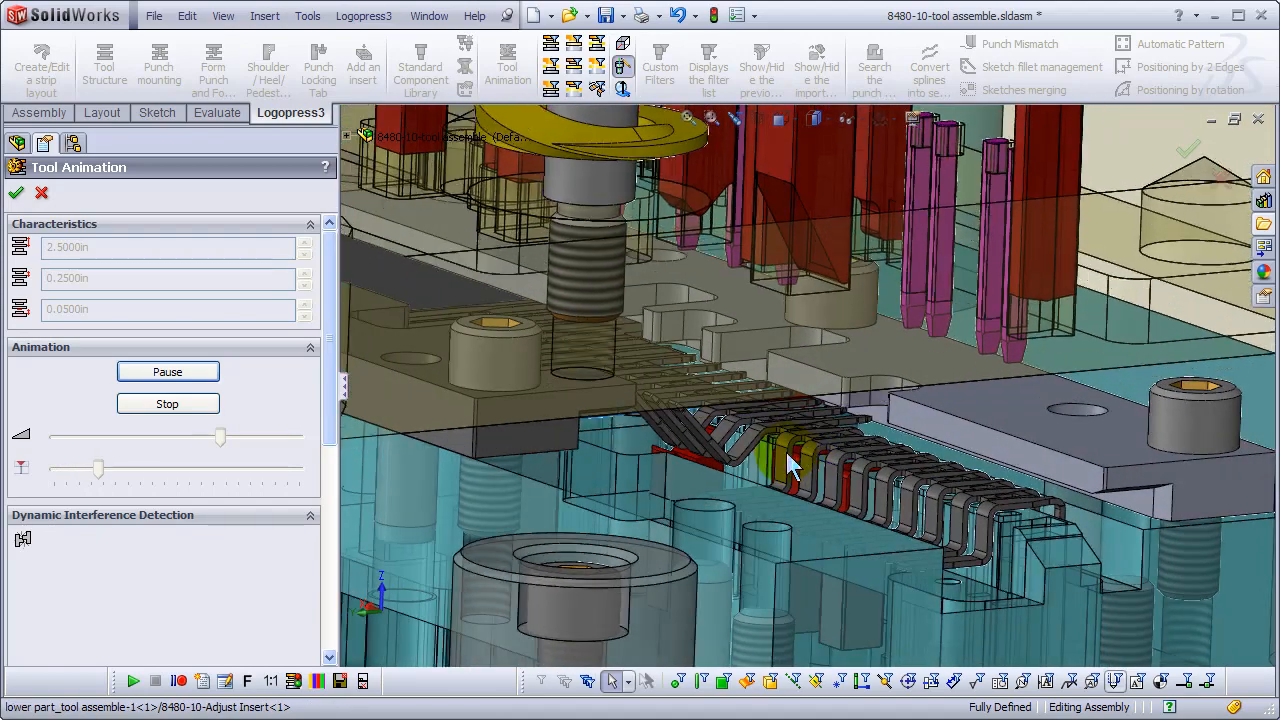
scroll(790, 466, "down", 3)
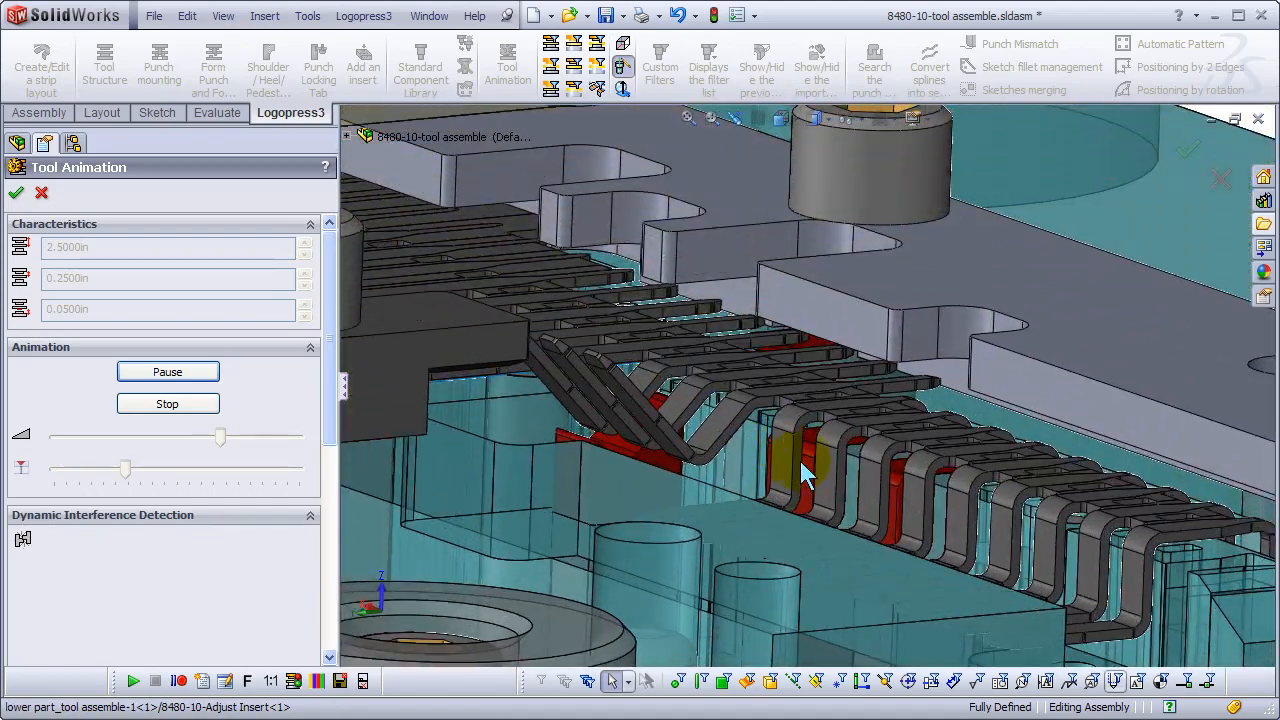
- Examine the terminals against the red die inserts from the end of the strip during the stroke, and stop the animation
middle_click_drag(800, 460, 806, 486)
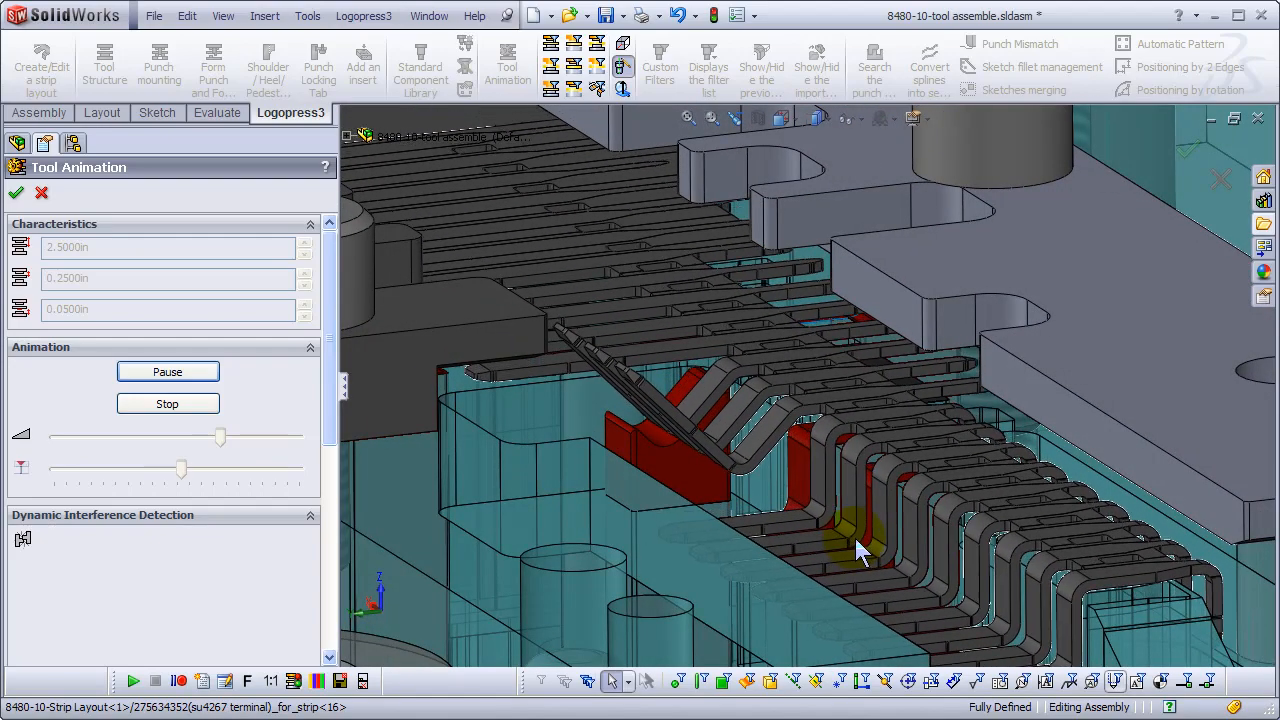
middle_click_drag(870, 533, 838, 487)
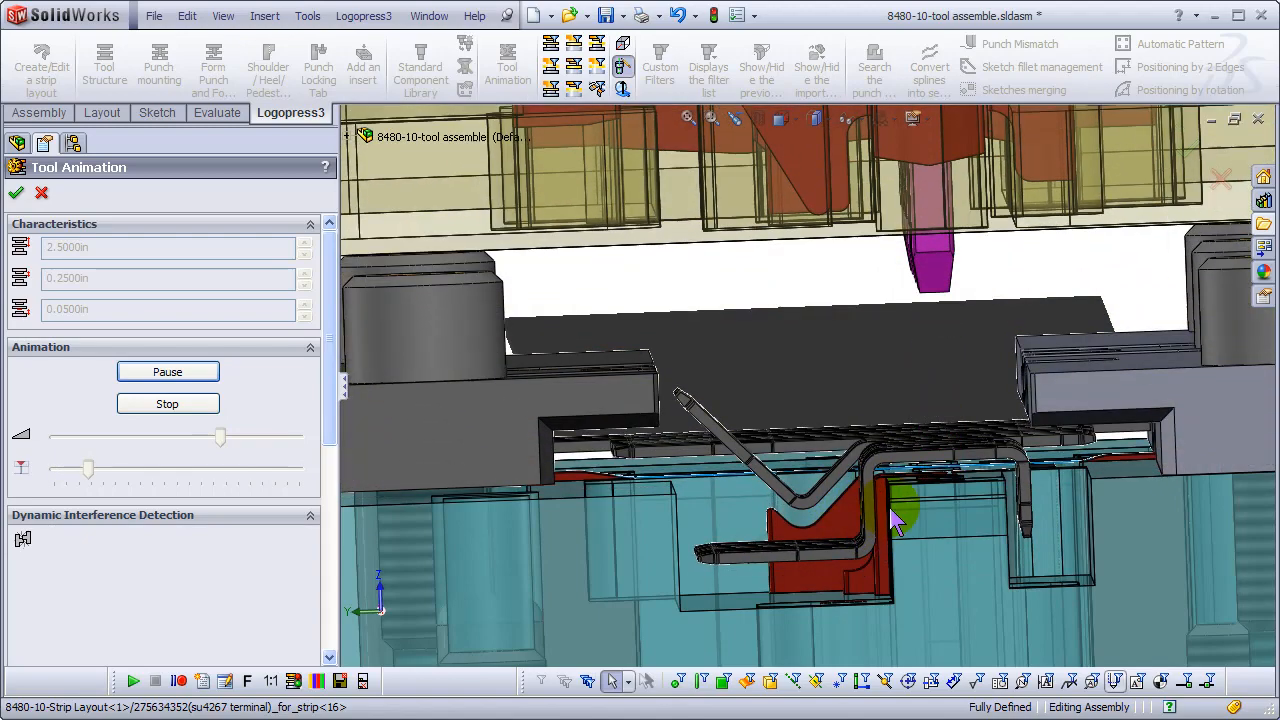
scroll(893, 505, "up", 5)
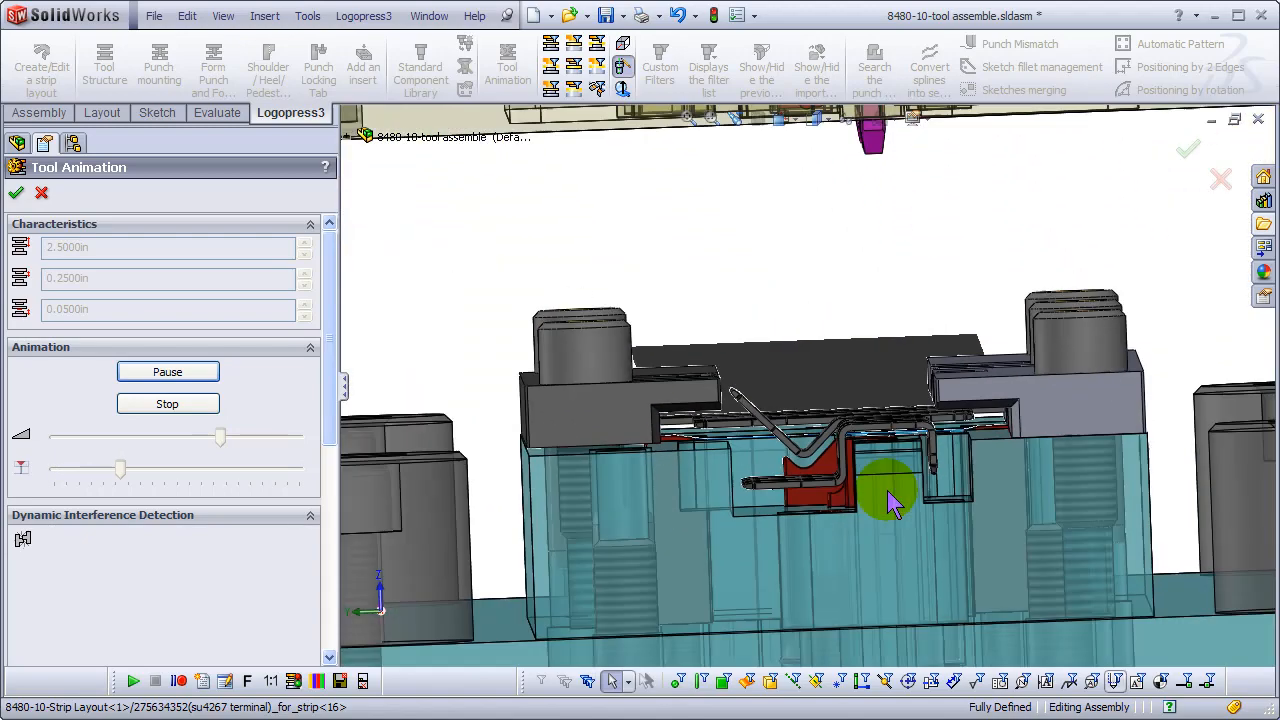
scroll(765, 415, "up", 3)
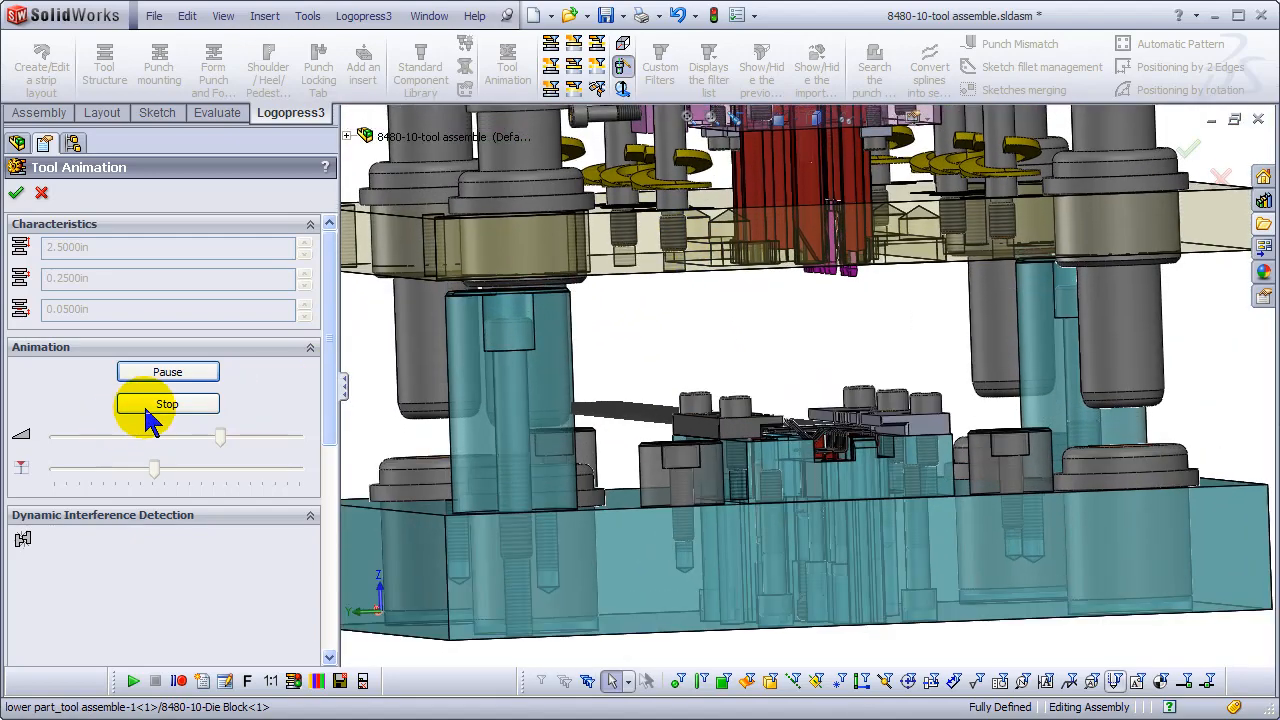
left_click(162, 404)
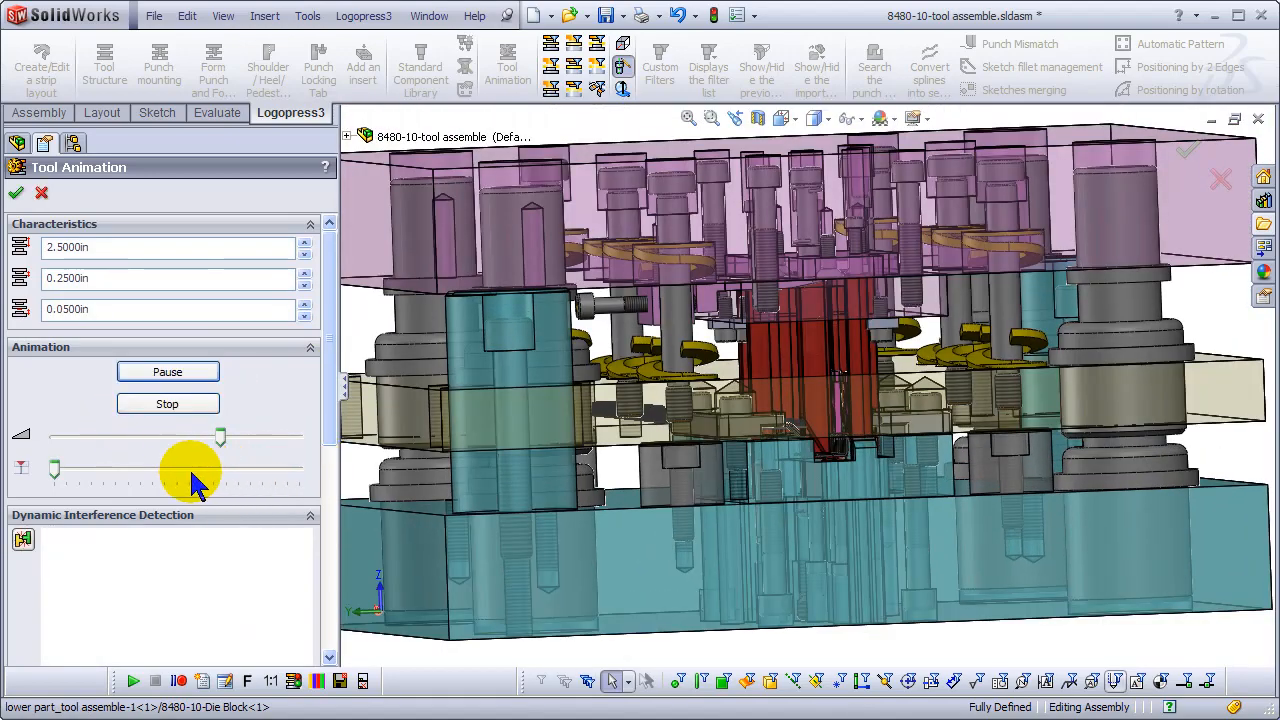
- Move the press manually through its stroke while examining the punches and bent terminals up close
left_click_drag(55, 466, 95, 468)
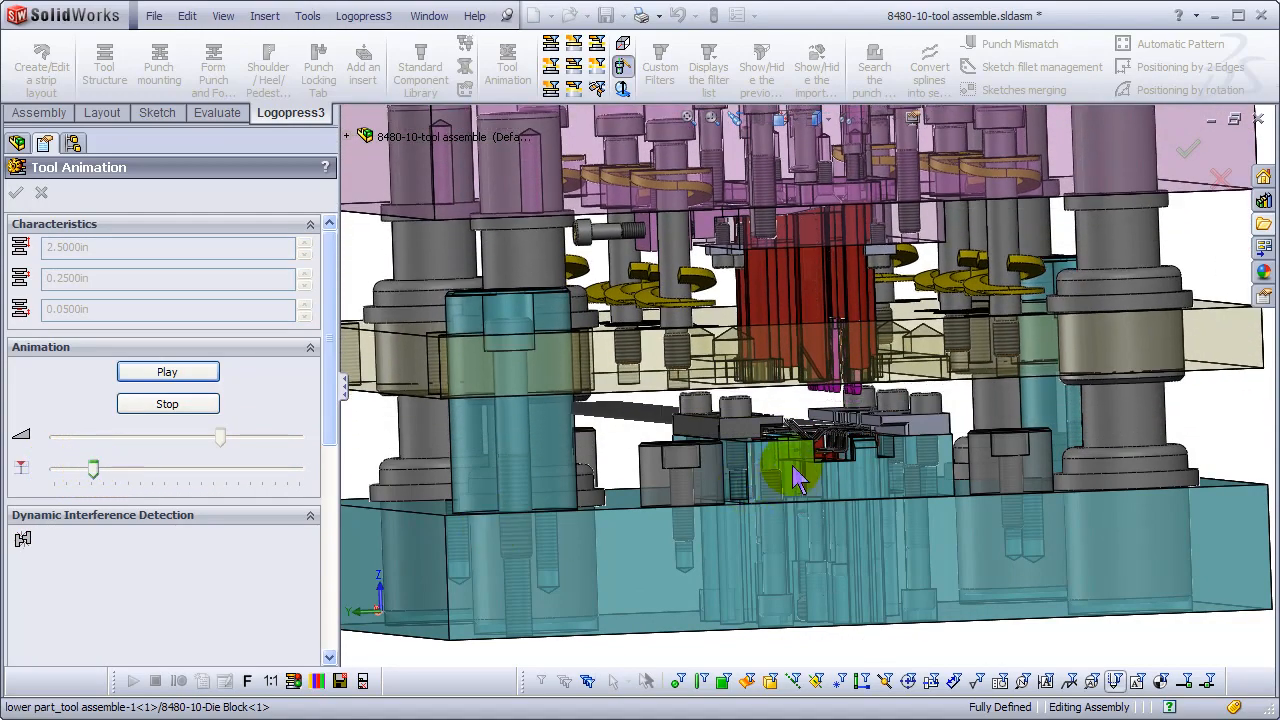
scroll(815, 430, "down", 3)
scroll(820, 425, "down", 6)
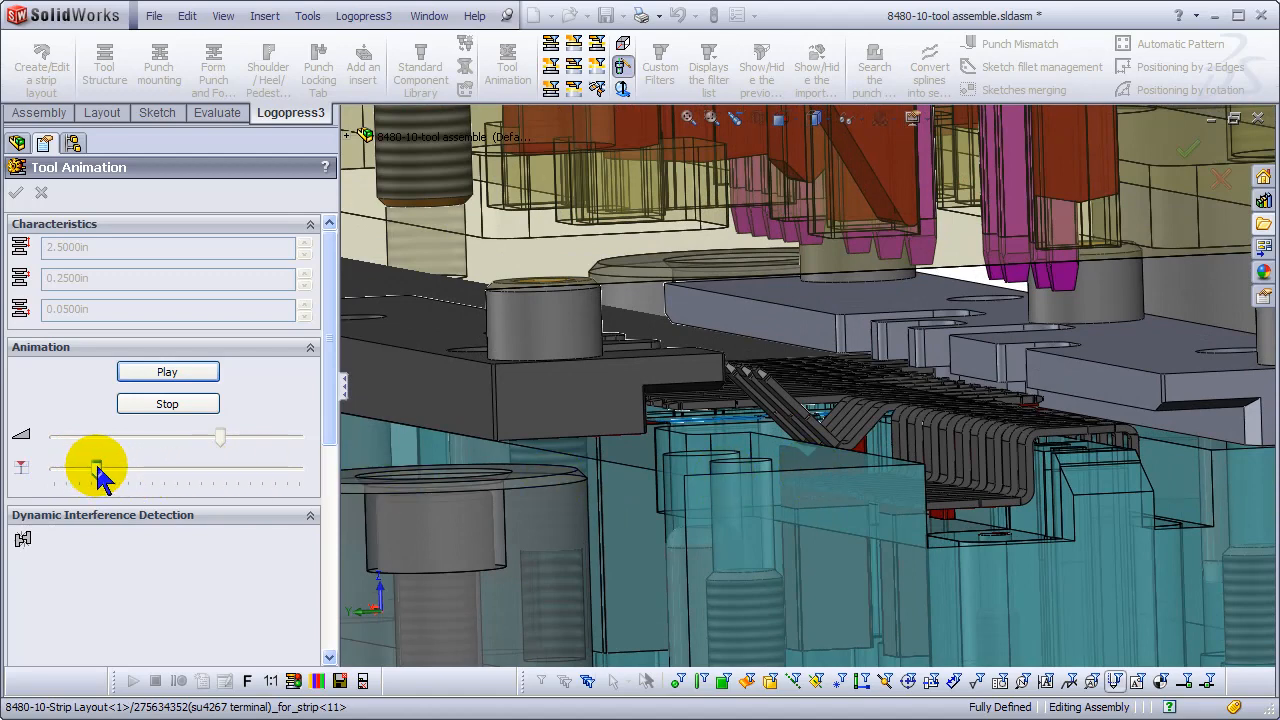
left_click_drag(97, 467, 222, 467)
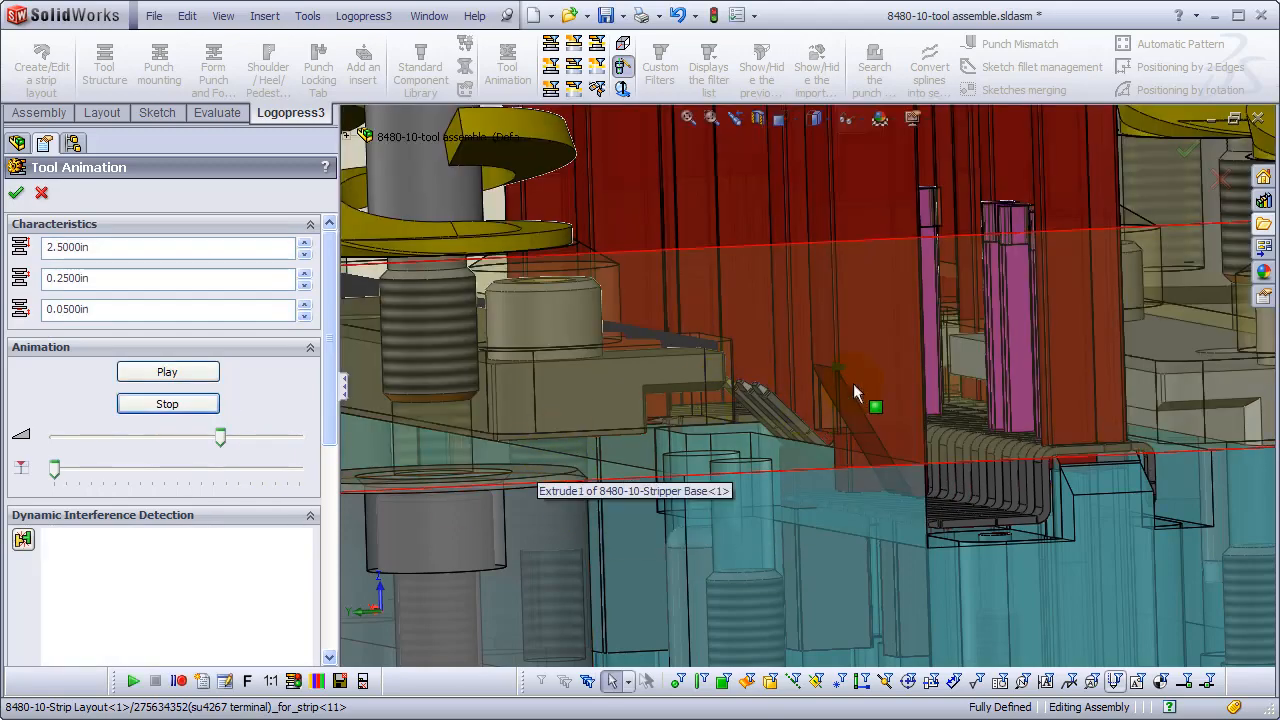
- Examine the closed tool as a whole and its punches, springs and guide posts from the front corner
scroll(853, 383, "up", 3)
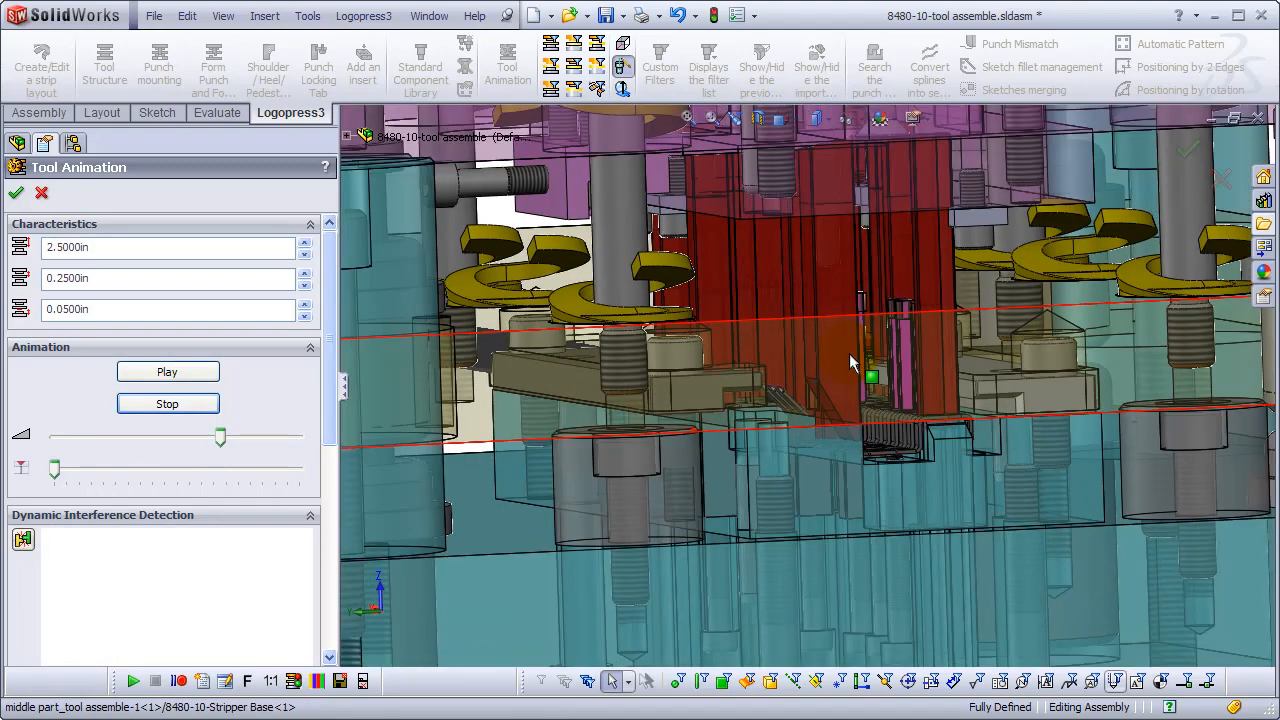
scroll(849, 363, "up", 5)
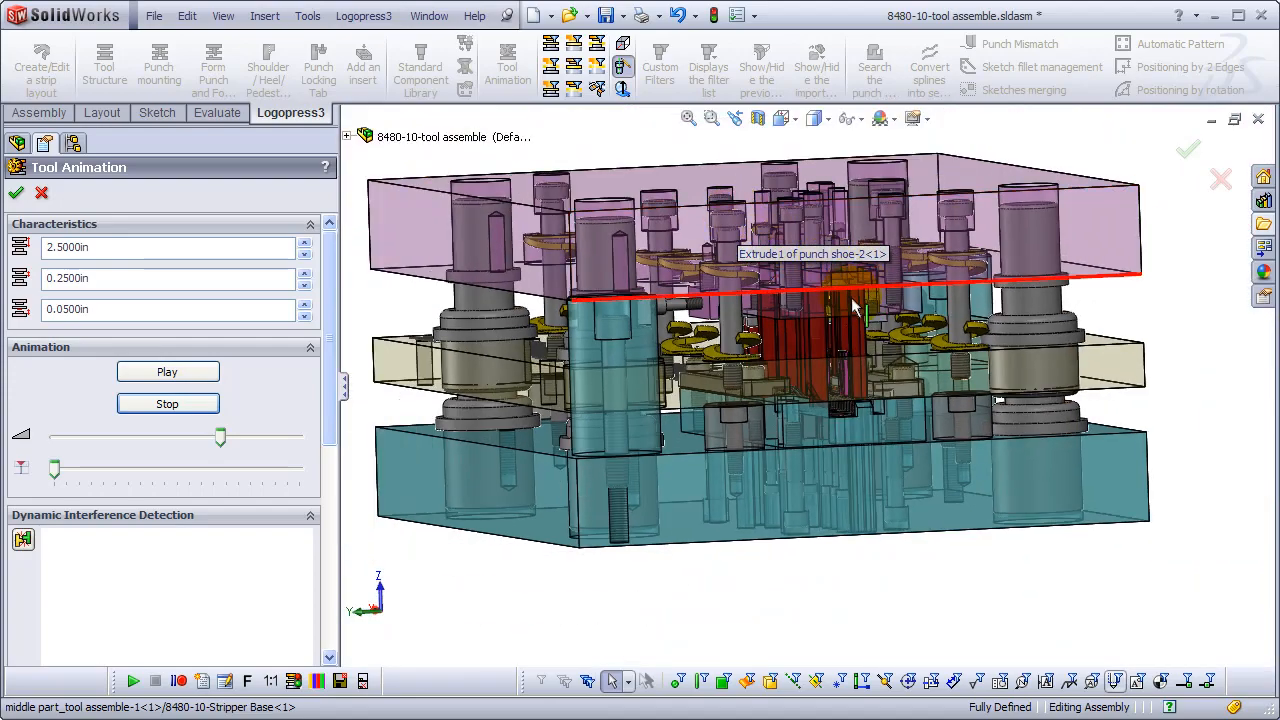
middle_click_drag(853, 298, 730, 298)
middle_click_drag(1008, 372, 950, 460)
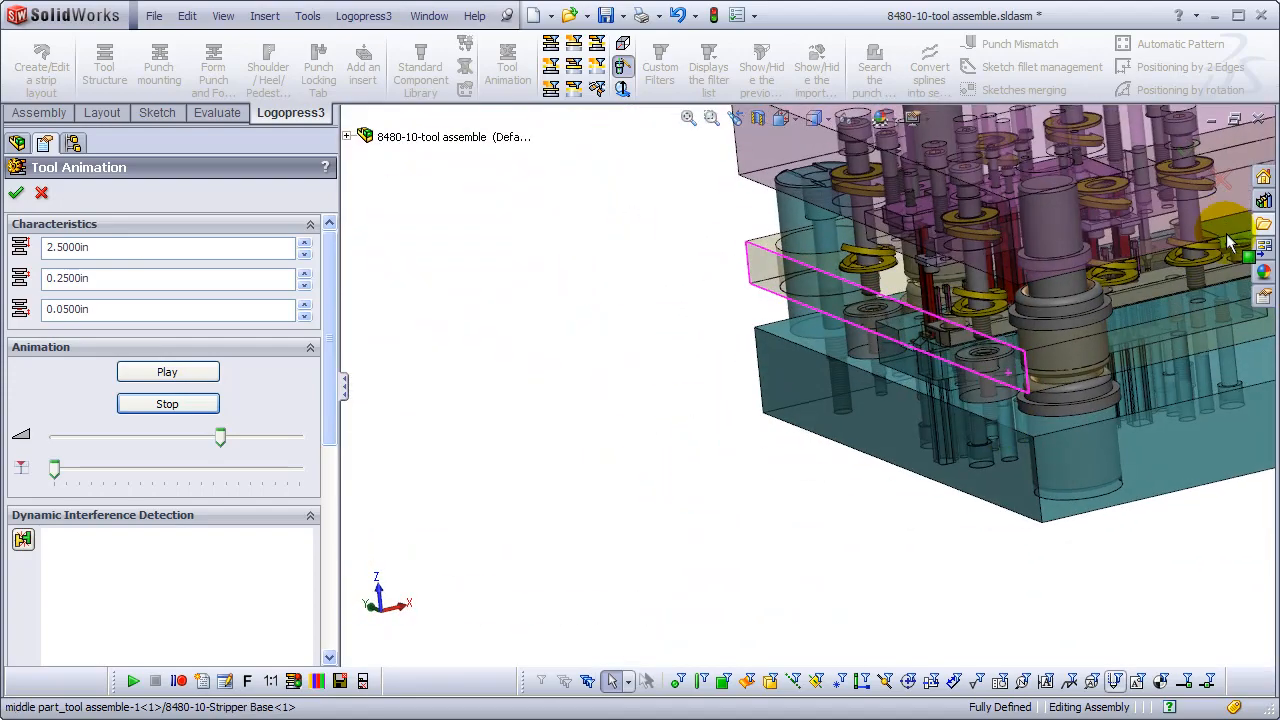
scroll(1232, 225, "down", 10)
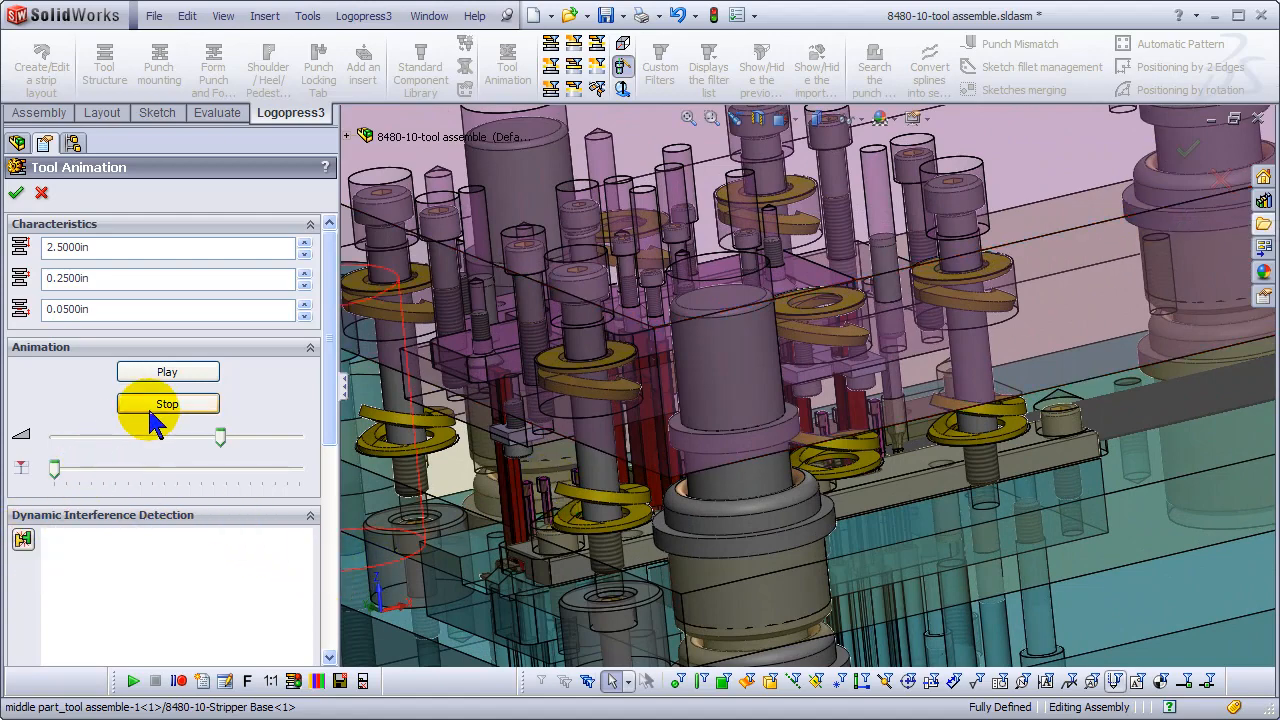
- Run the dynamic interference detection over the press stroke and view the die block and strip up close
left_click(22, 539)
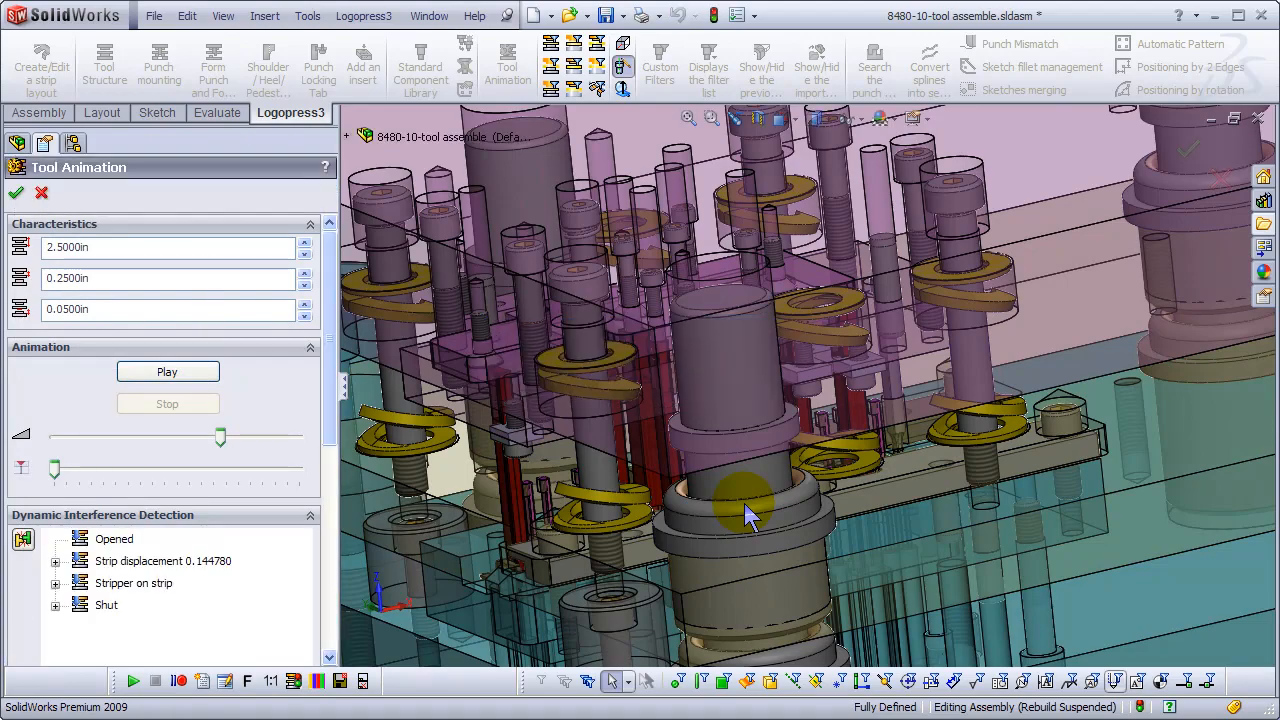
key("z")
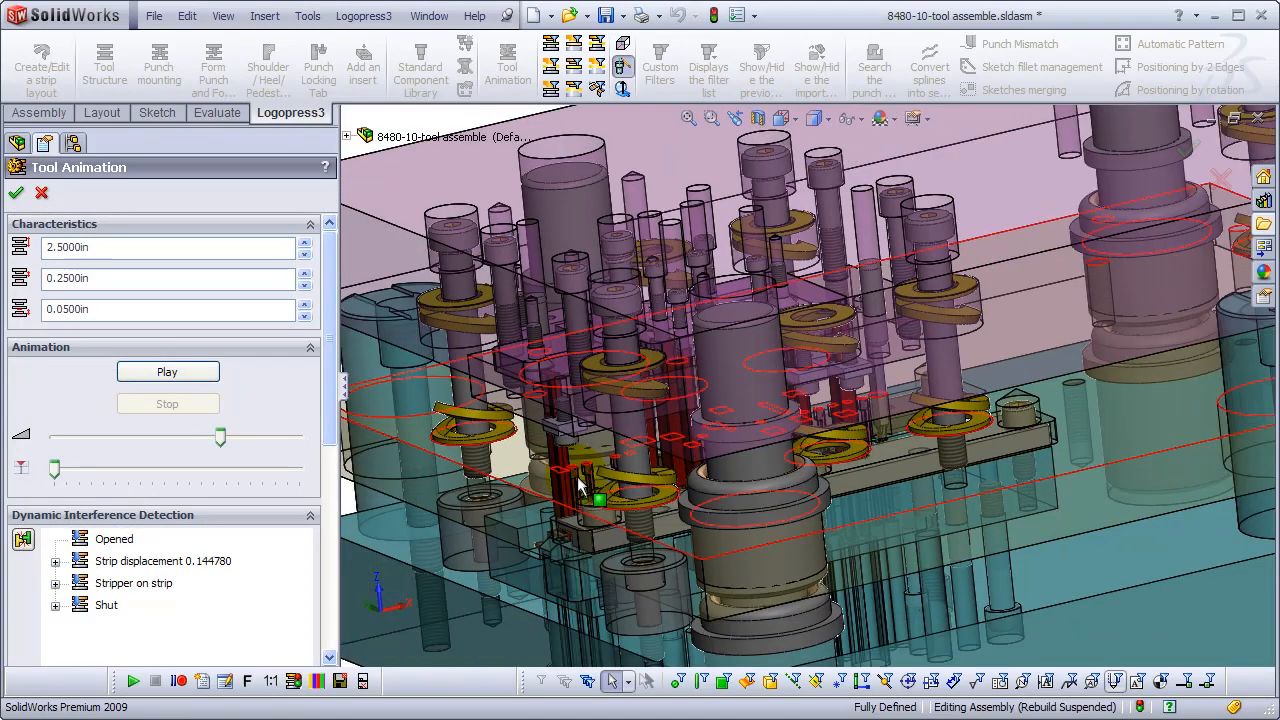
key("z")
key("z")
key("z")
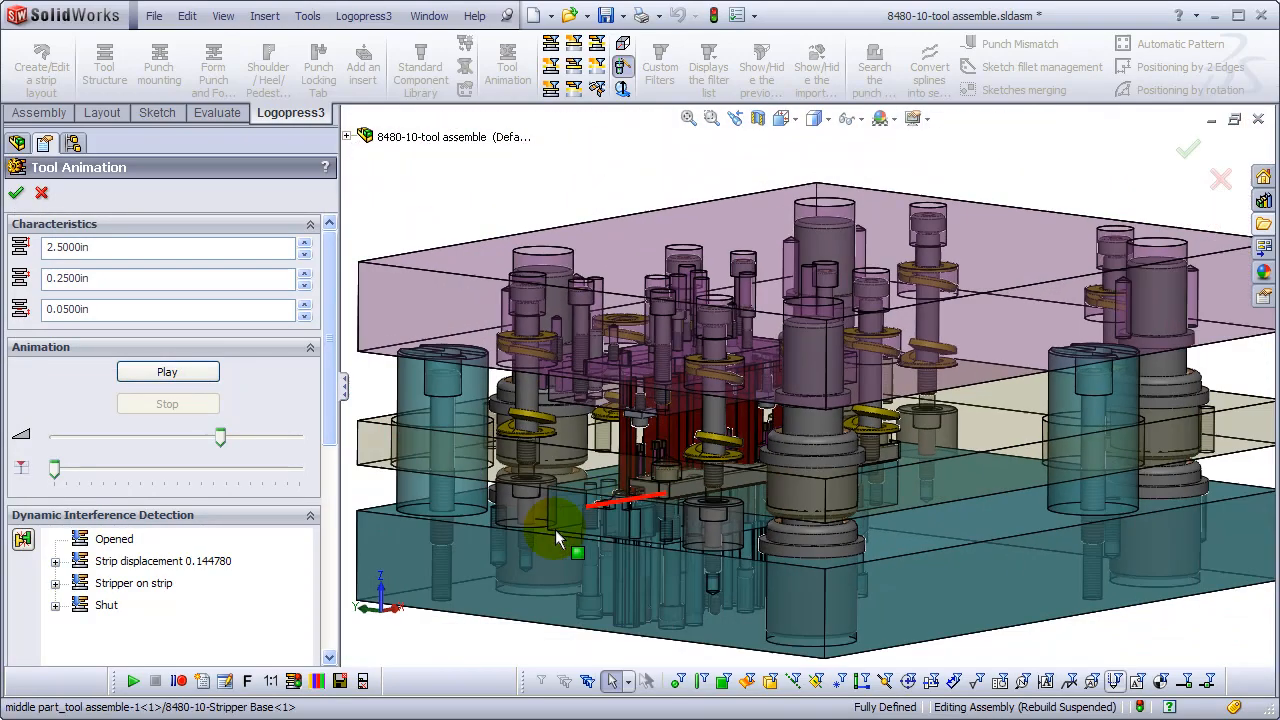
scroll(560, 530, "down", 4)
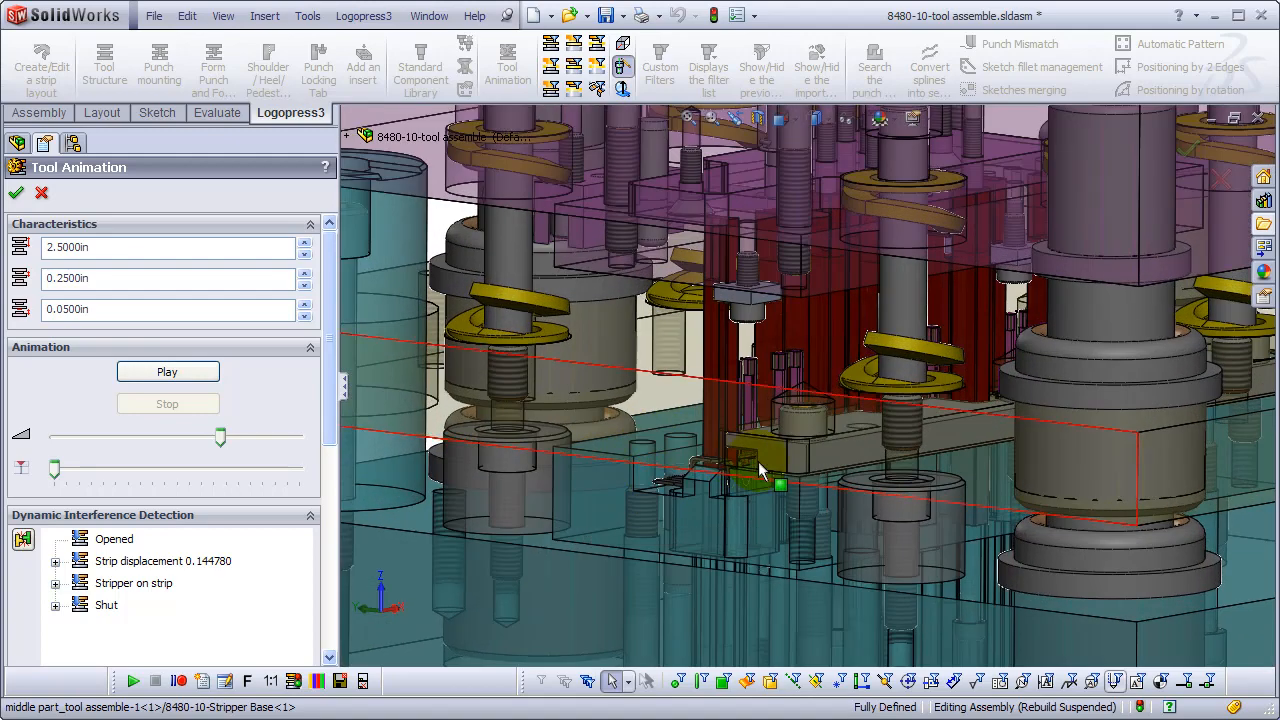
middle_click_drag(758, 462, 645, 465)
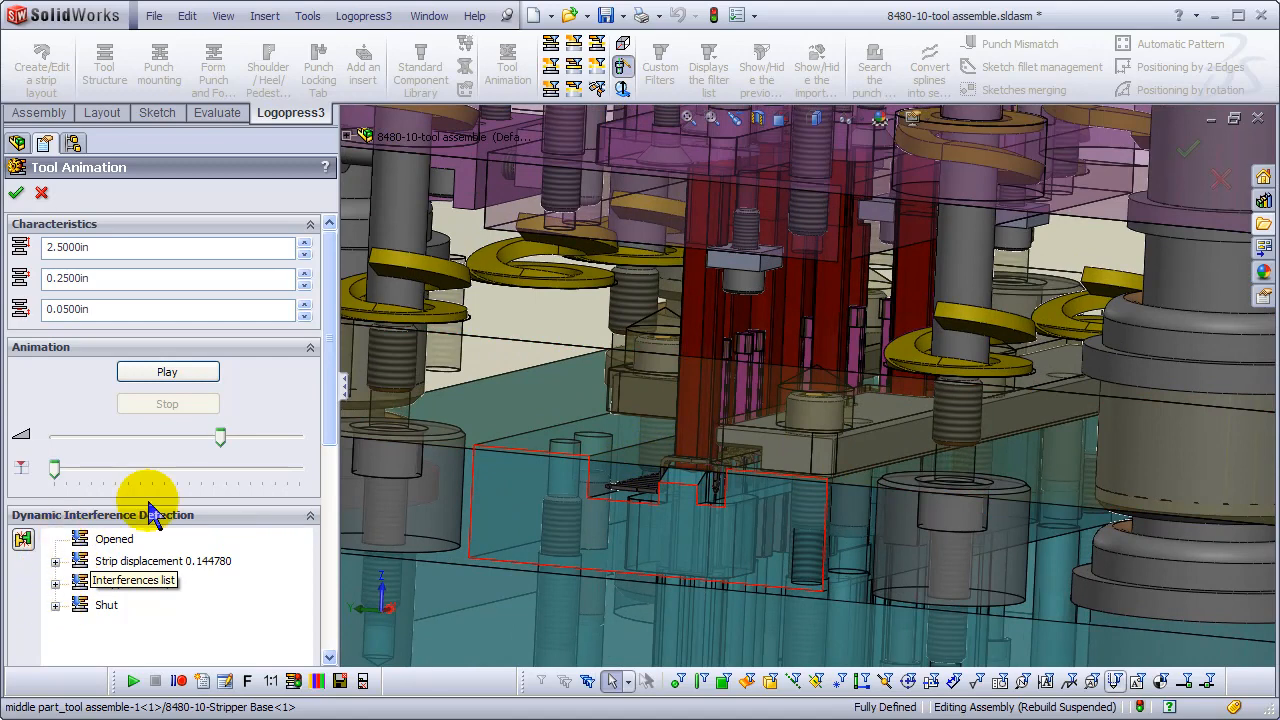
- Set the non-interfering components to Hidden for the interference display
left_click_drag(330, 390, 334, 613)
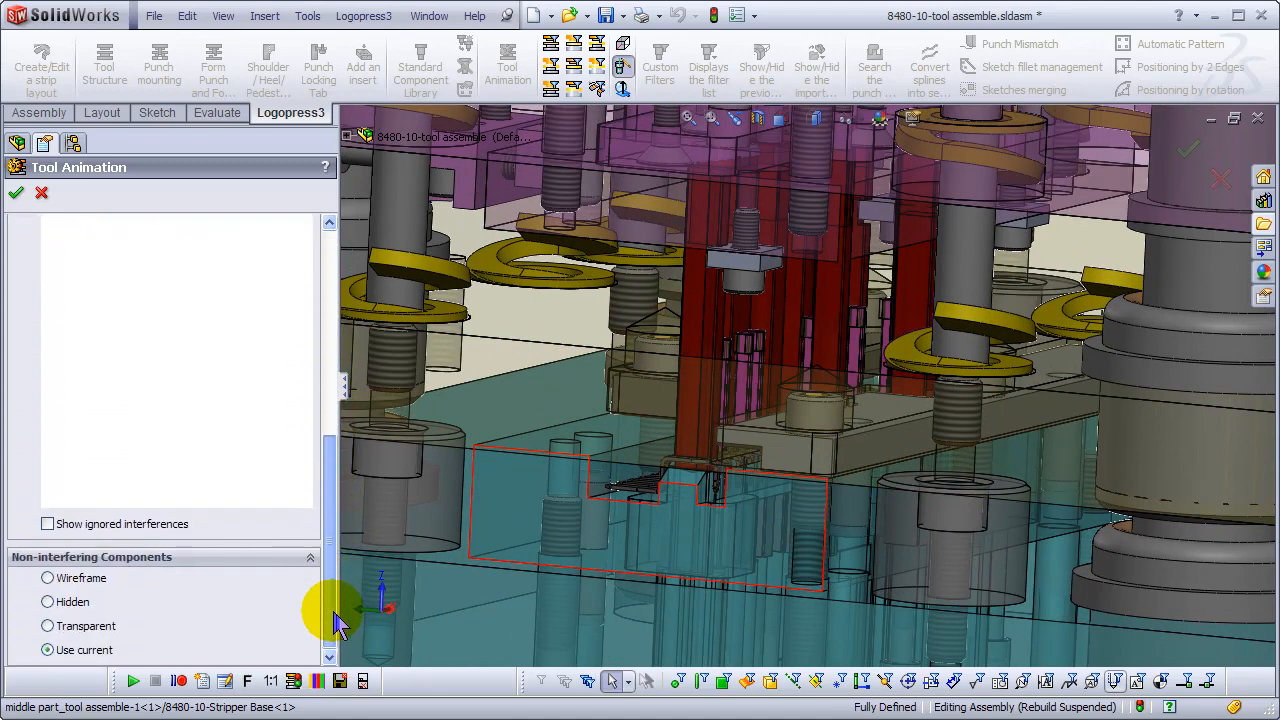
left_click(48, 602)
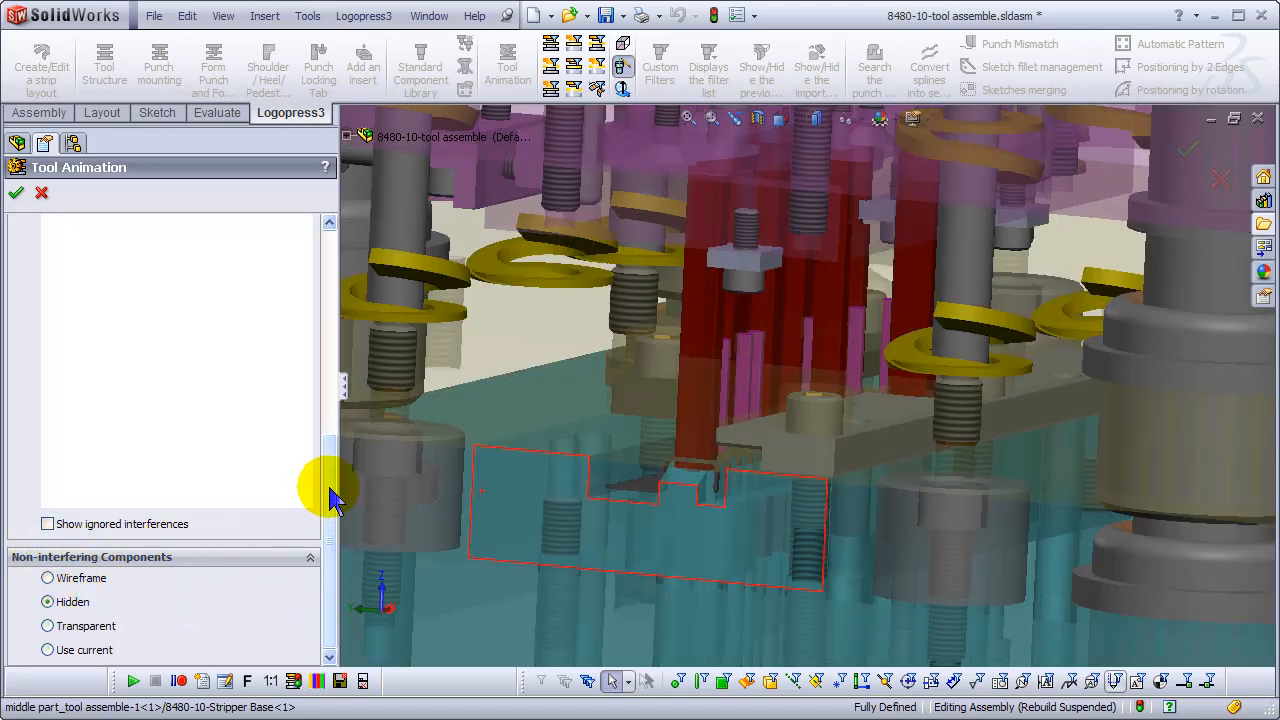
left_click_drag(329, 500, 331, 340)
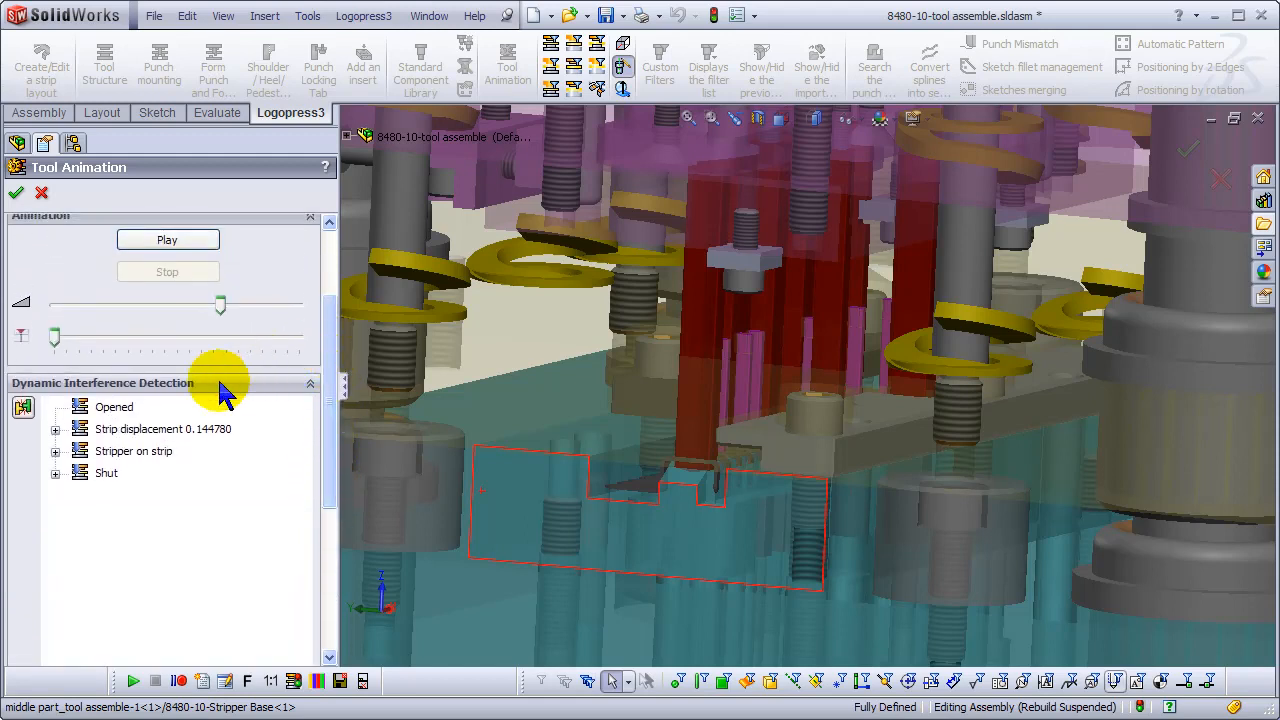
- Show the Opened stage and the strip displacement stage's Interference1, and examine the terminal against the die block in shaded display with edges
left_click(113, 408)
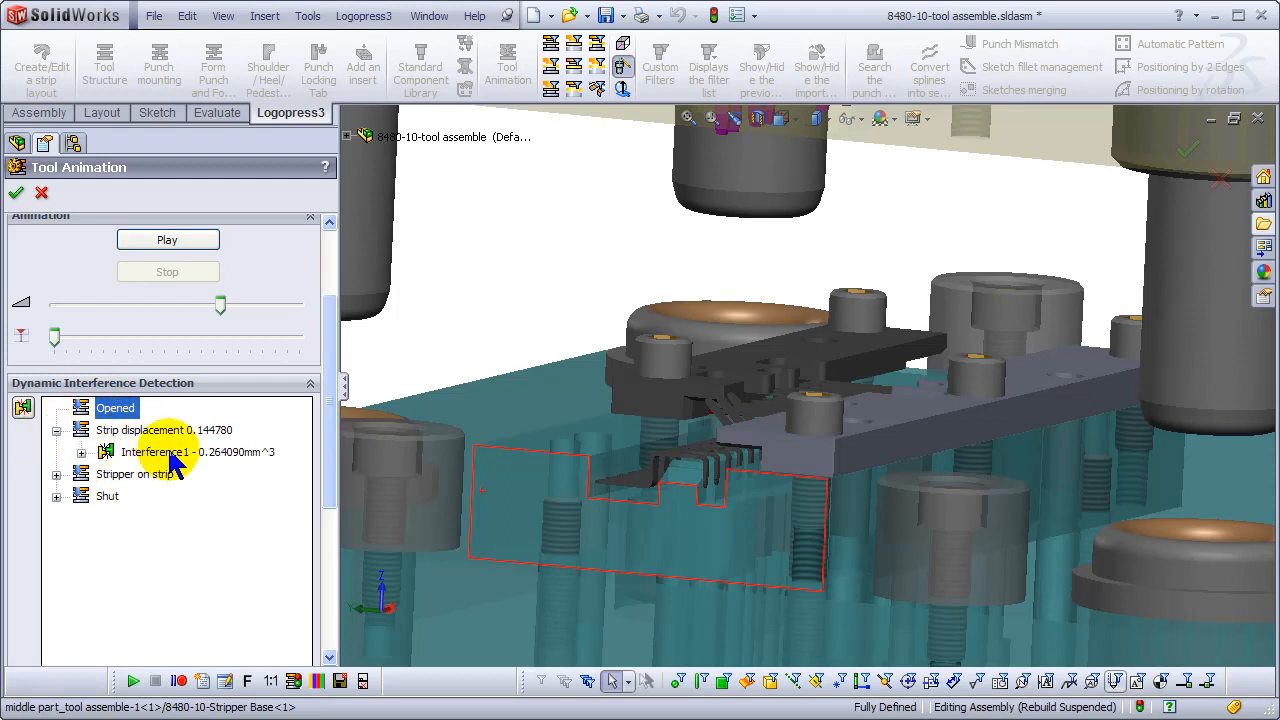
left_click(170, 455)
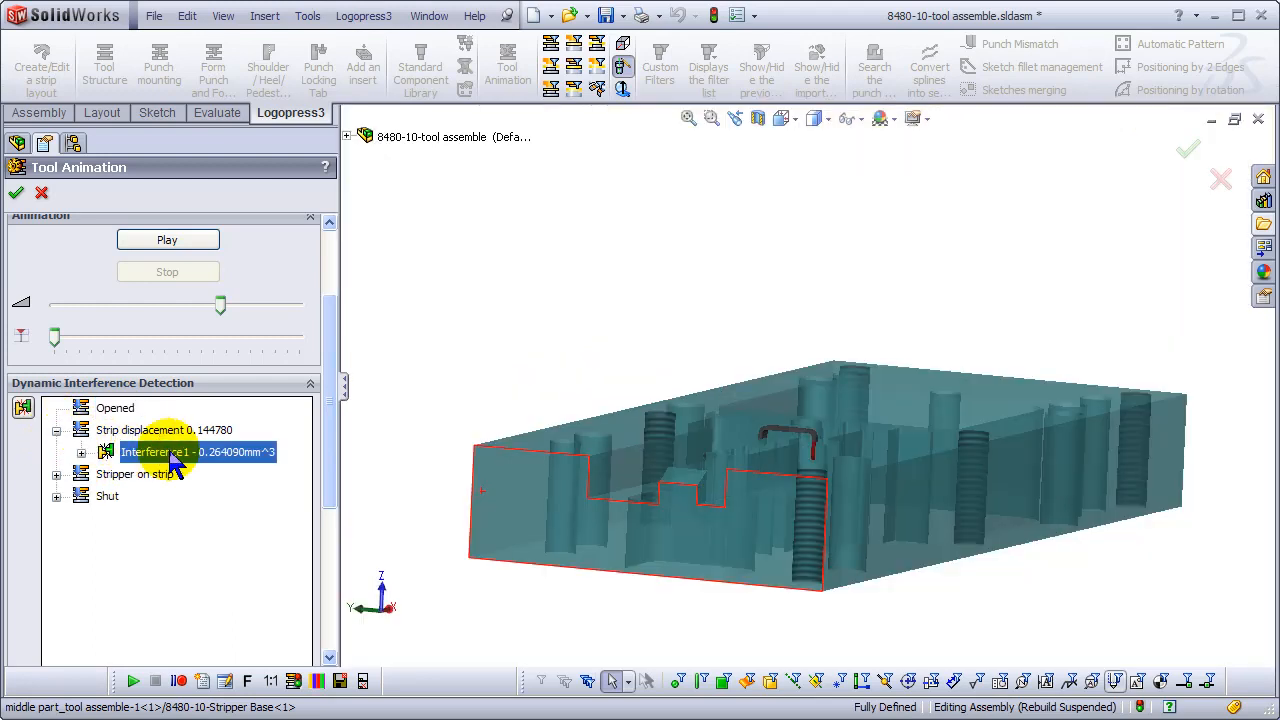
middle_click_drag(943, 457, 895, 483)
scroll(830, 397, "down", 8)
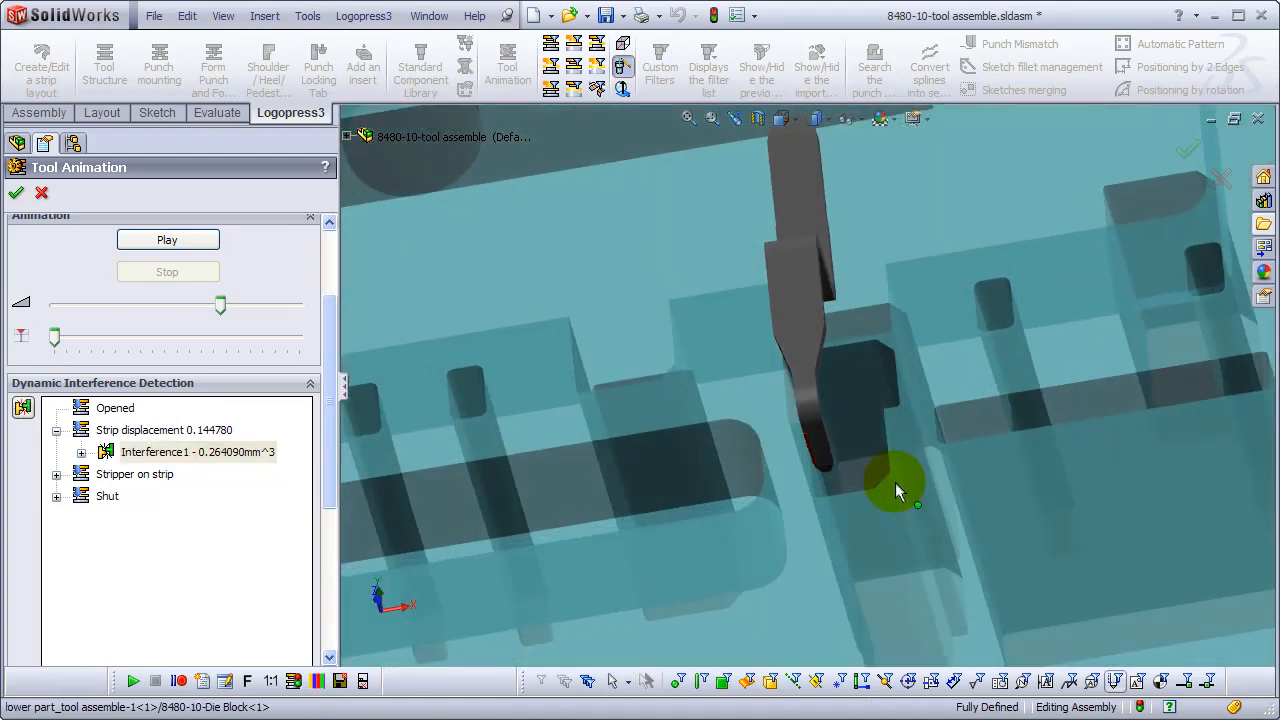
left_click(814, 117)
left_click(814, 143)
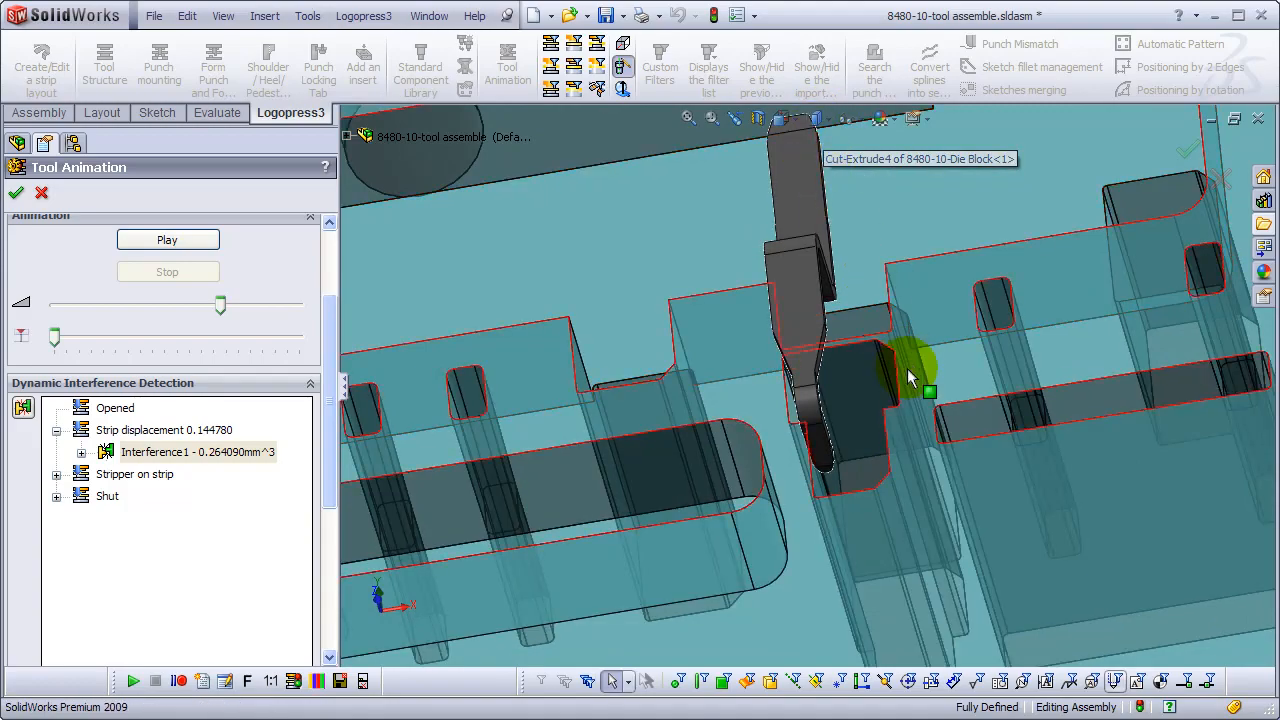
middle_click_drag(895, 427, 865, 418)
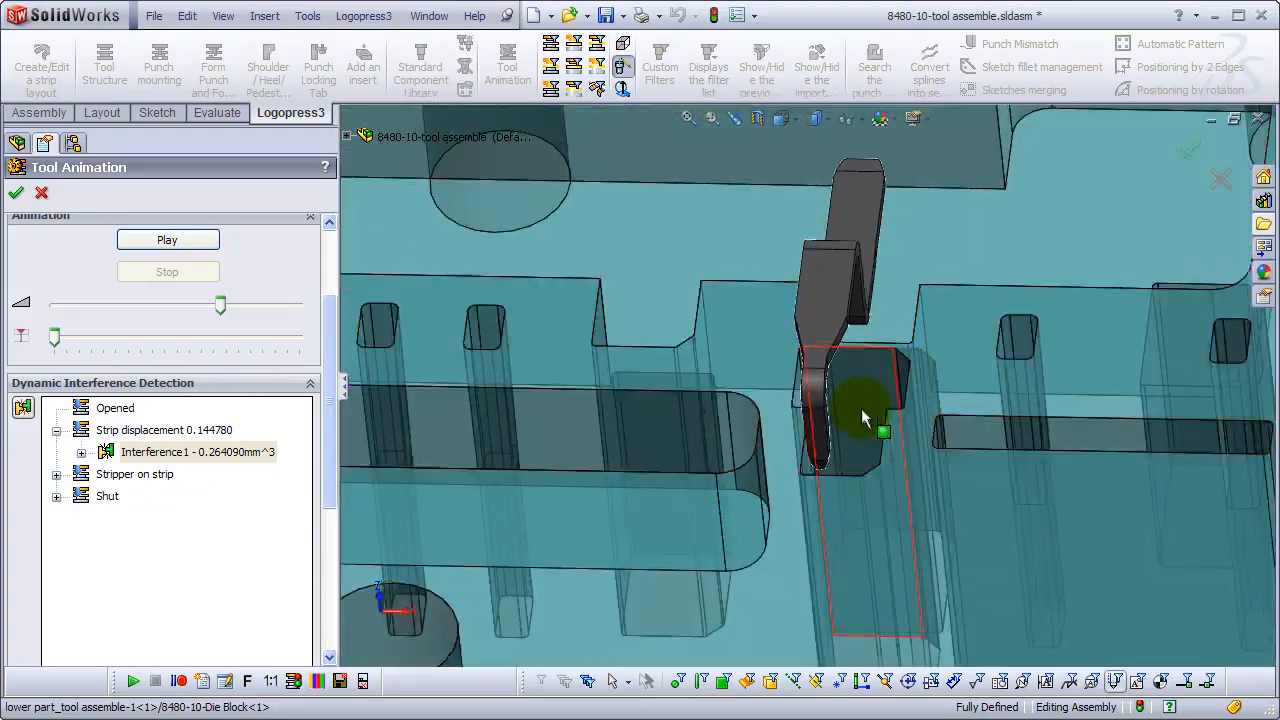
- Isolate Interference1 of the Stripper on strip stage and examine the bent terminal against the stripper base in shaded display with edges
left_click(57, 474)
left_click(130, 495)
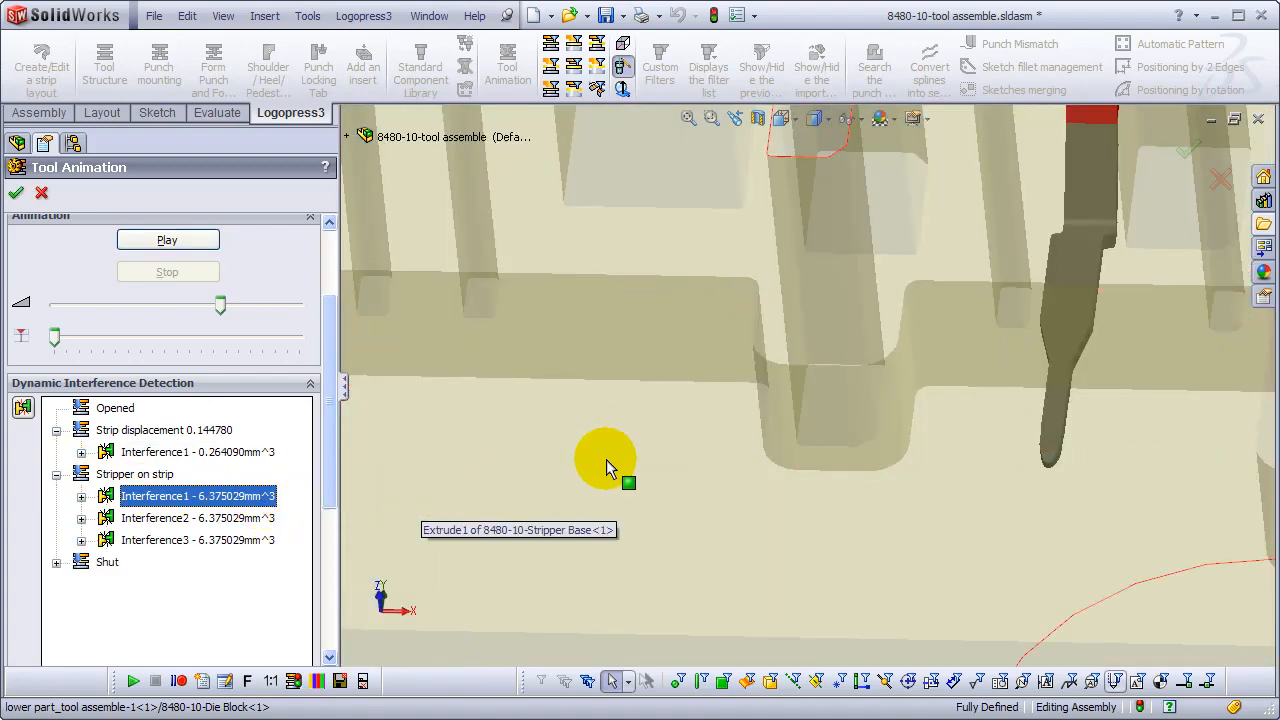
middle_click_drag(657, 450, 746, 187)
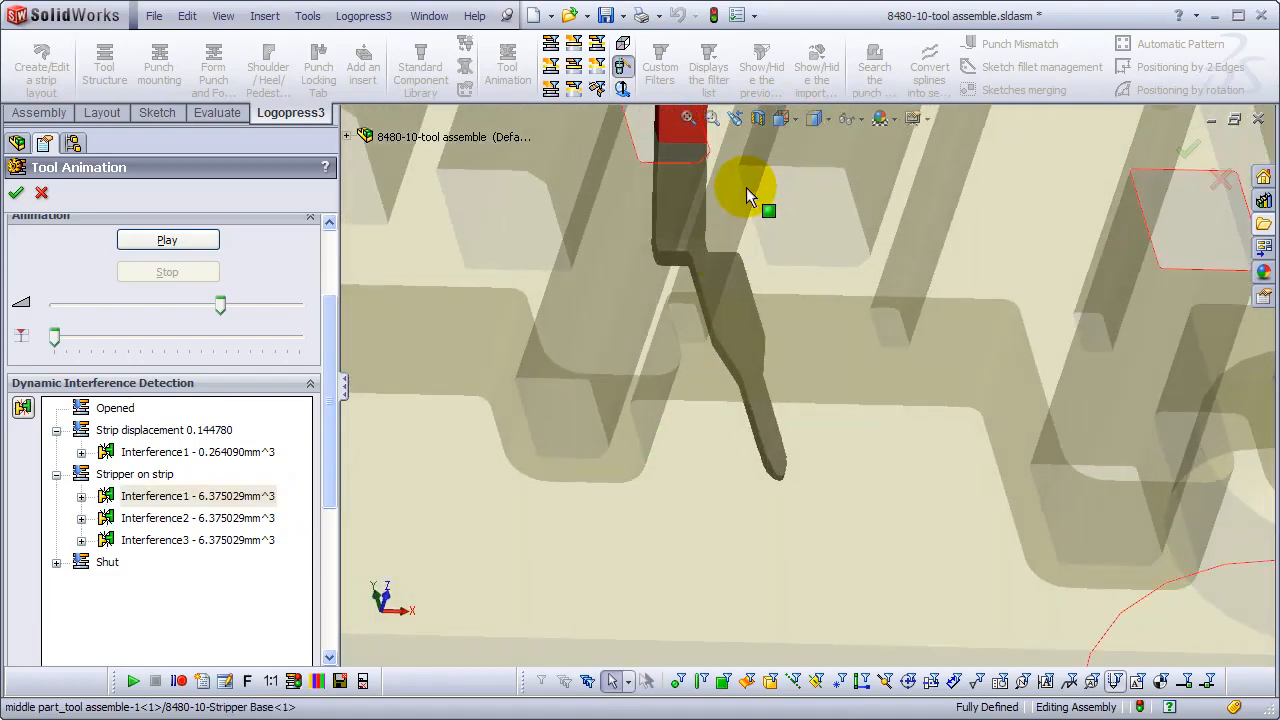
left_click(815, 118)
left_click(814, 143)
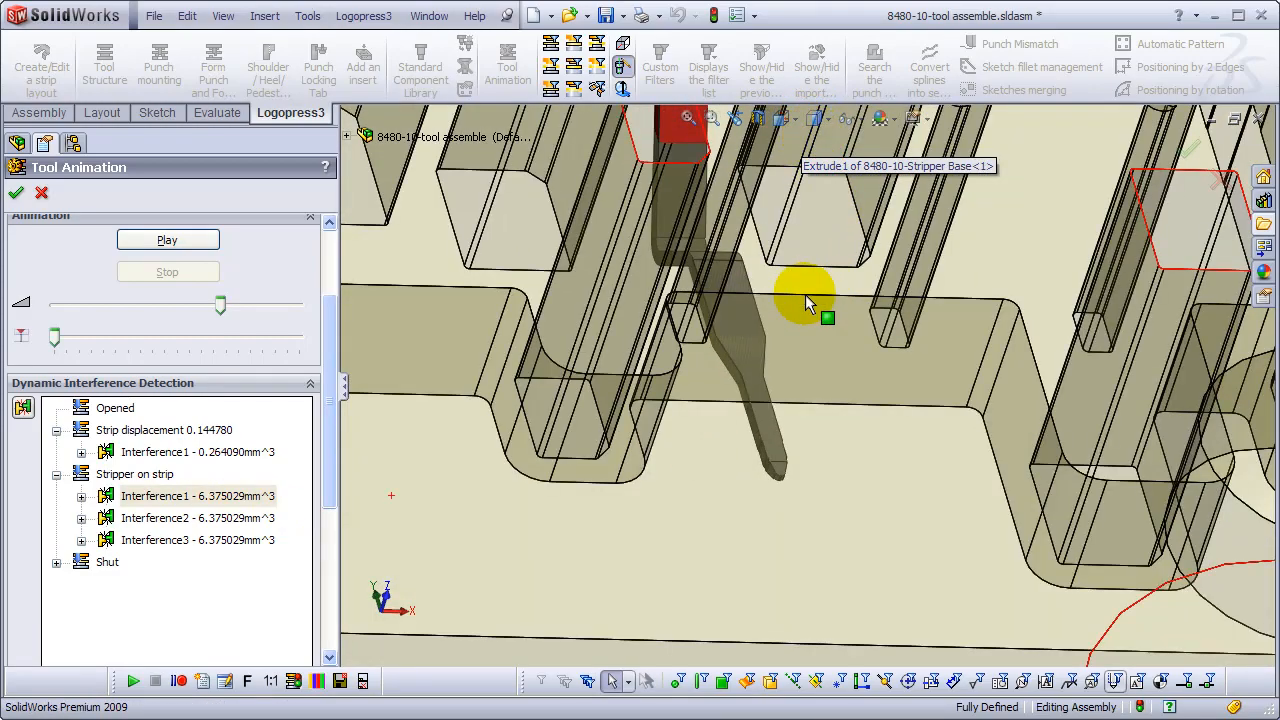
middle_click_drag(797, 329, 586, 484)
scroll(494, 410, "down", 2)
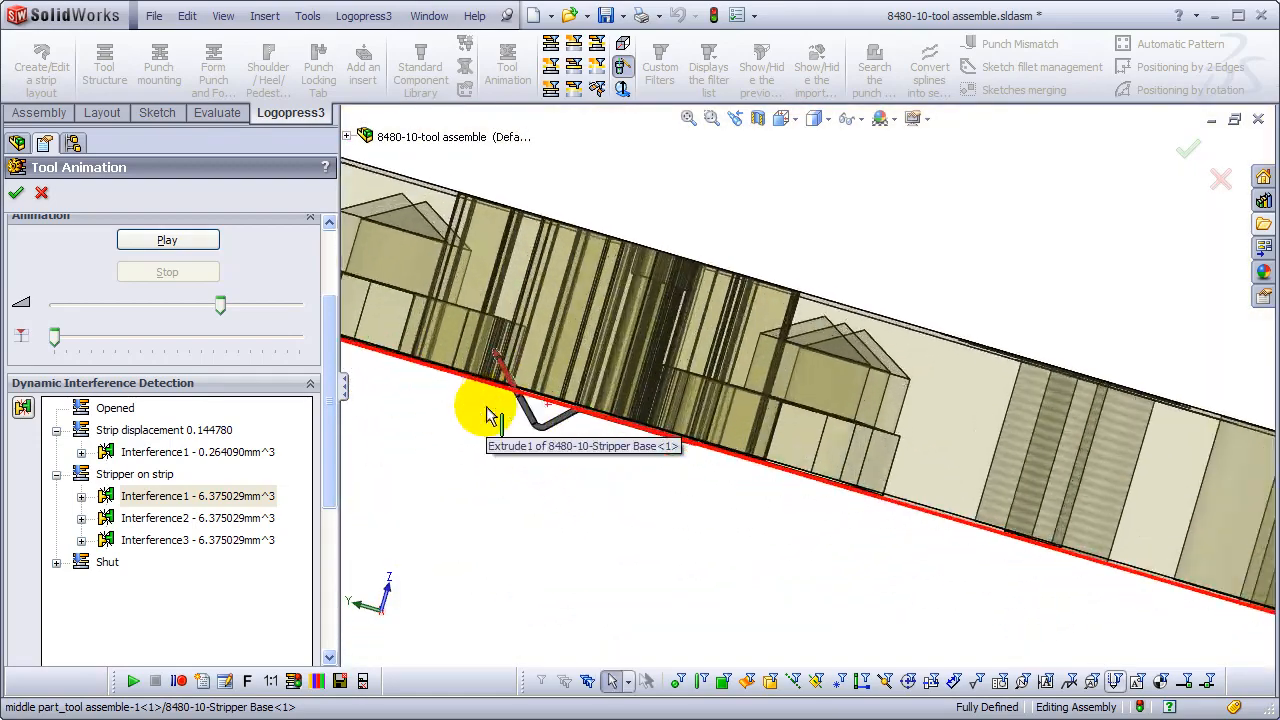
middle_click(489, 403)
middle_click_drag(489, 403, 583, 513)
middle_click_drag(677, 523, 737, 457)
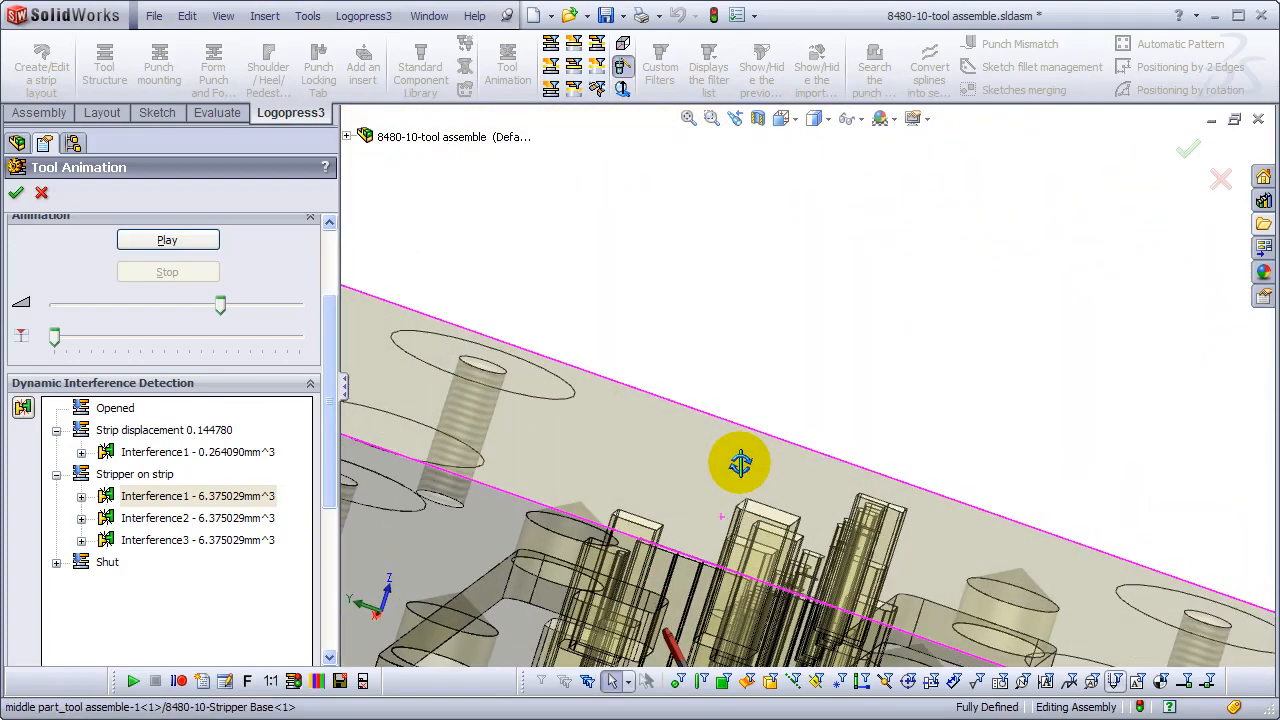
- Inspect Interference2 and Interference3 of the Stripper on strip stage around the bent terminal and stripper base pockets
left_click(150, 518)
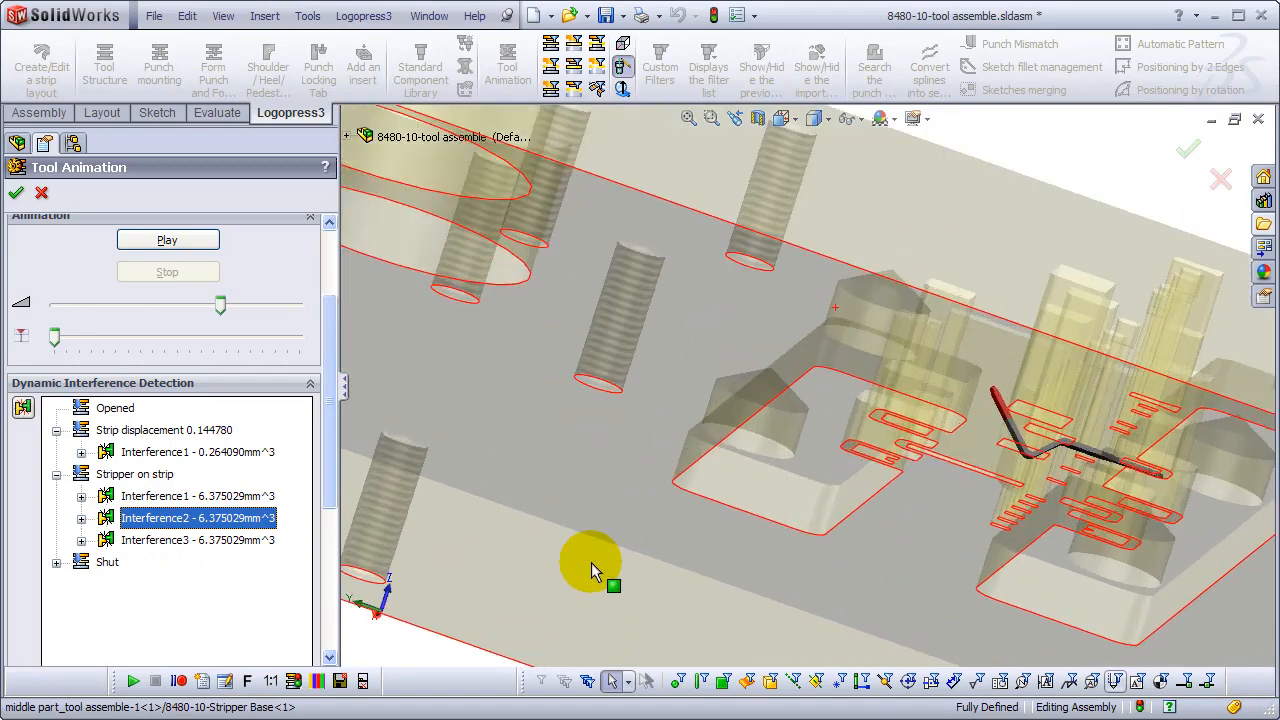
left_click(133, 541)
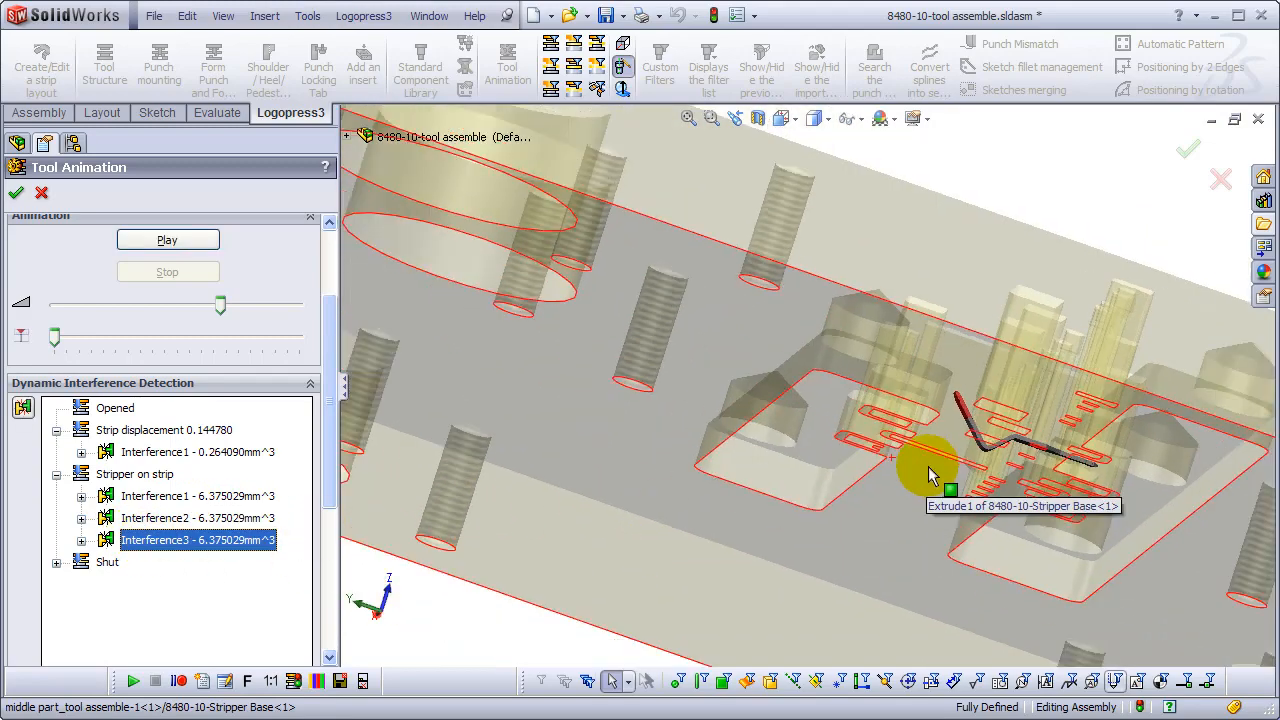
middle_click_drag(929, 471, 1034, 363)
scroll(1199, 320, "up", 2)
scroll(1199, 320, "down", 3)
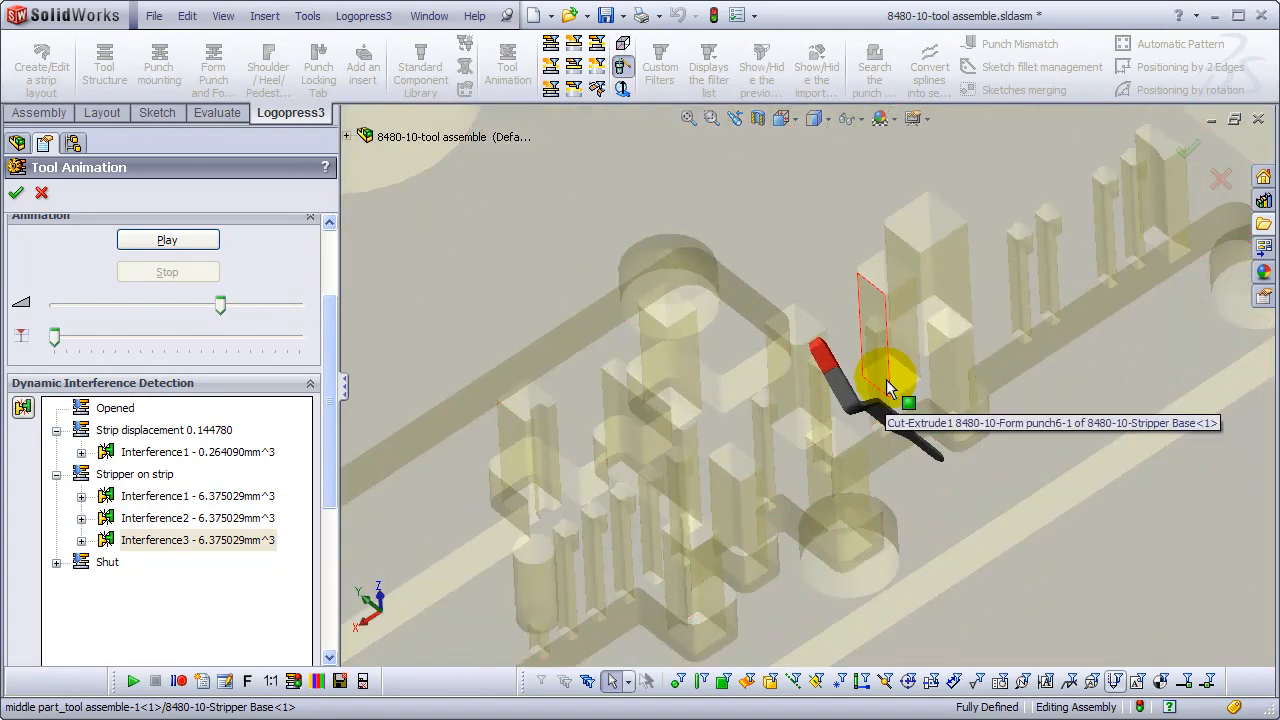
- Isolate Interference1 of the Shut stage and examine the contact between the large coin punch and coin insert from the side
left_click(57, 563)
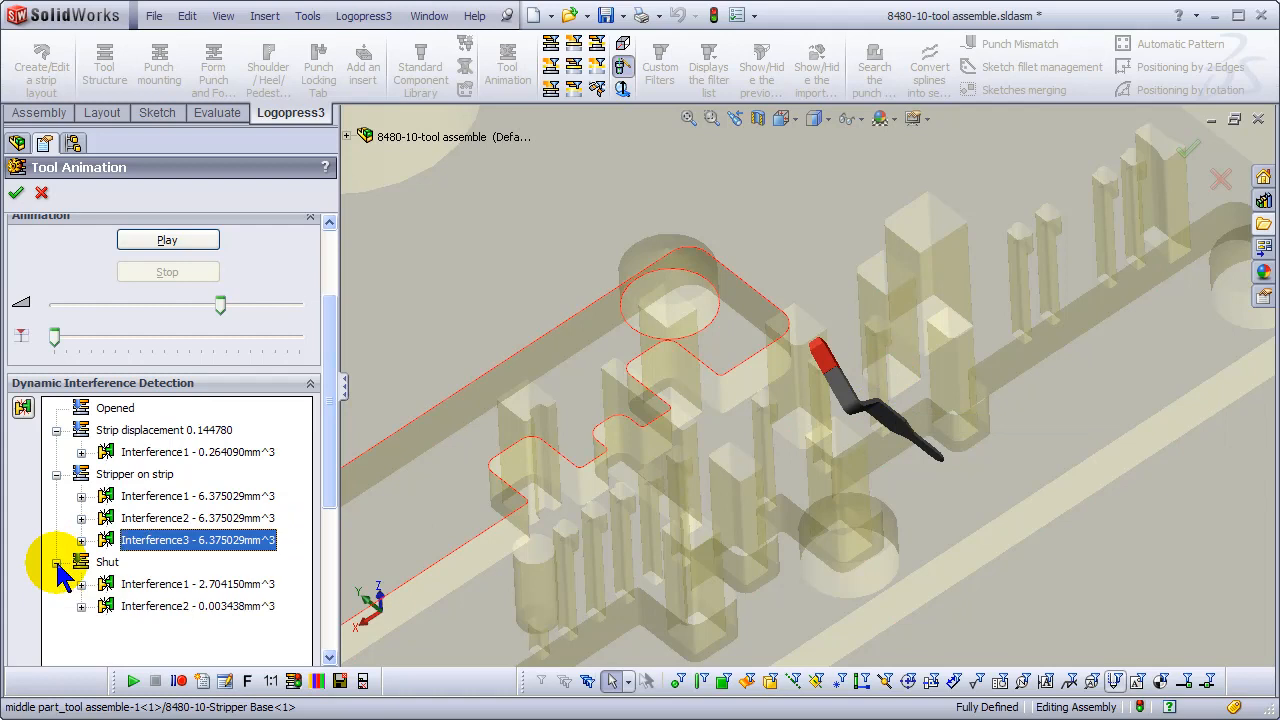
left_click(150, 588)
middle_click_drag(829, 420, 772, 479)
scroll(700, 460, "down", 5)
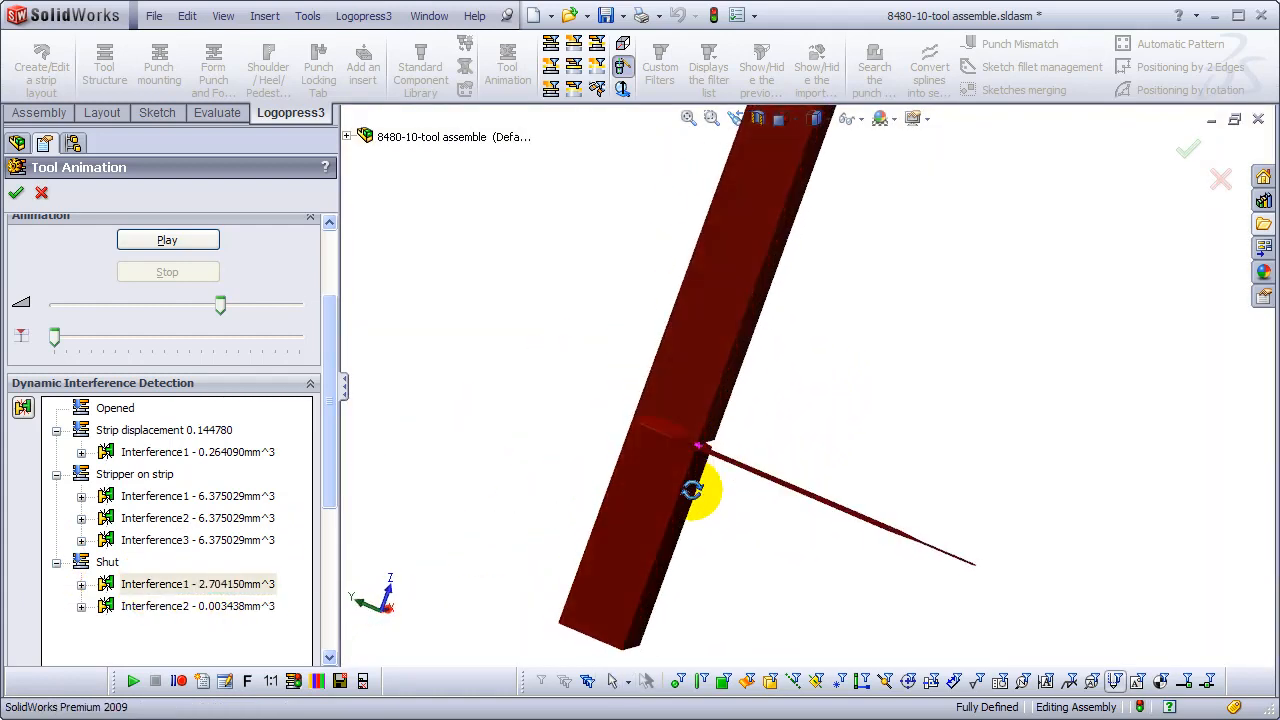
scroll(700, 445, "down", 4)
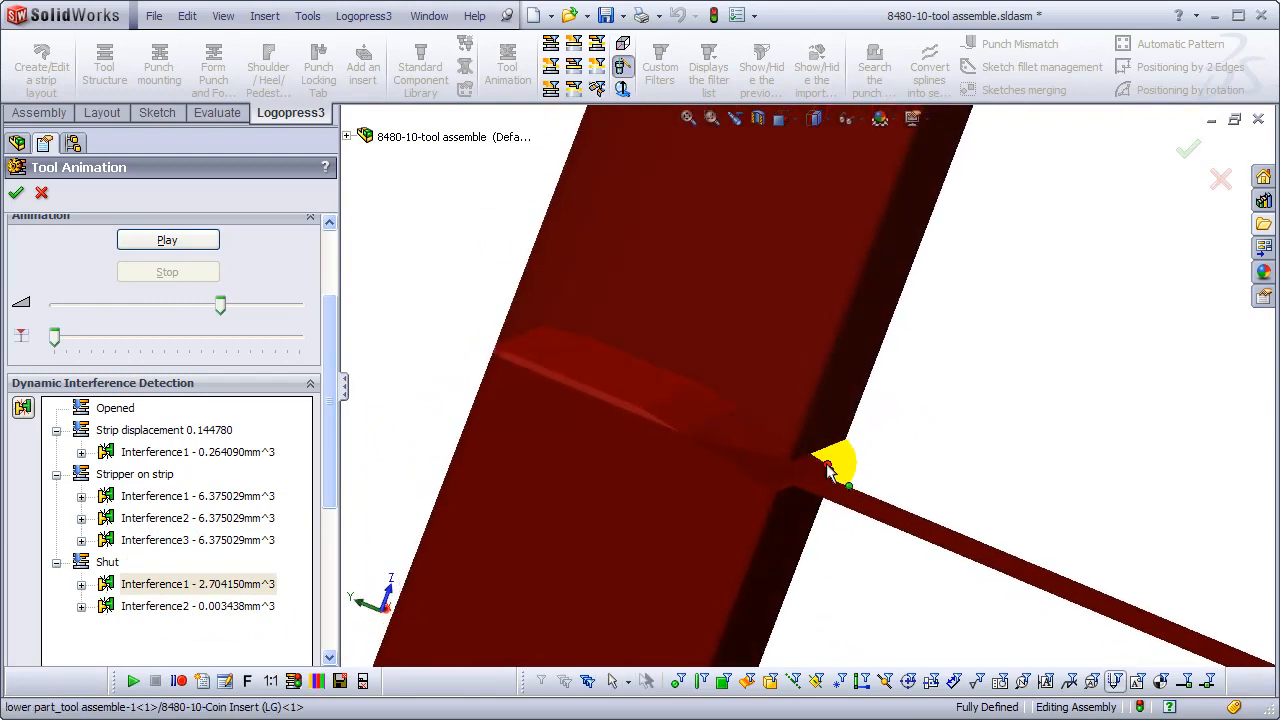
middle_click_drag(908, 530, 923, 491)
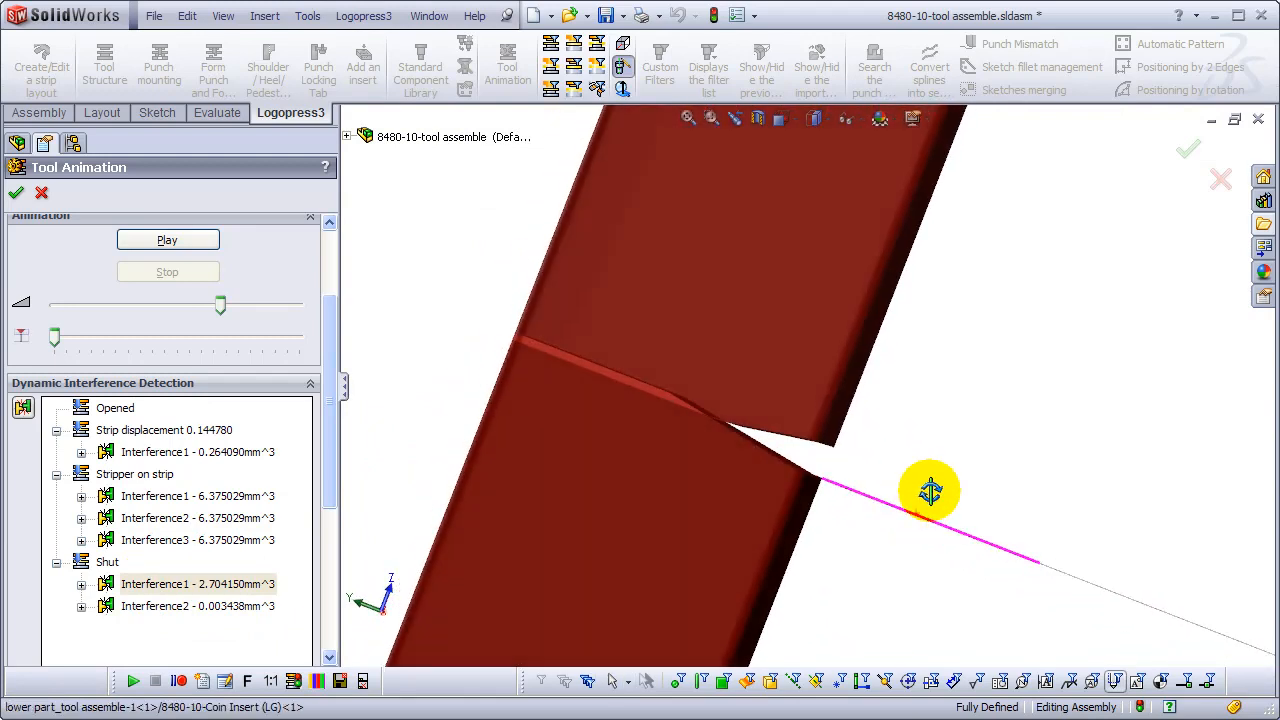
scroll(660, 405, "down", 3)
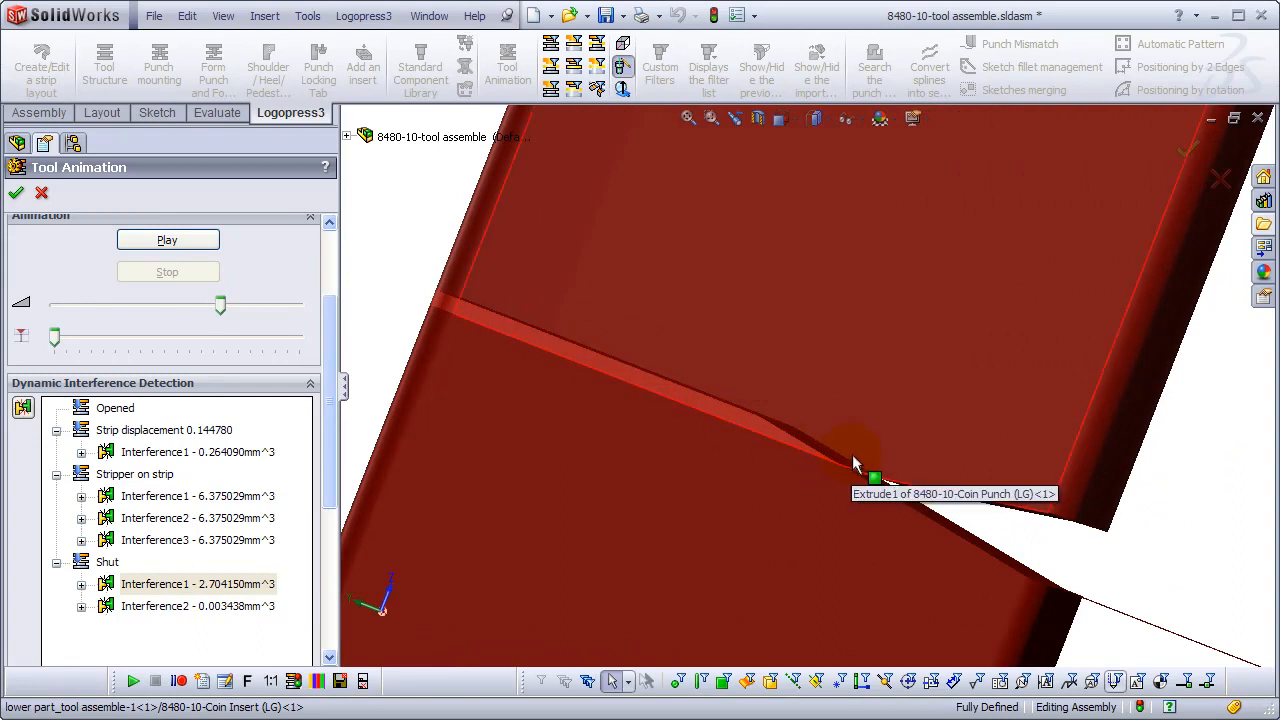
scroll(620, 380, "down", 2)
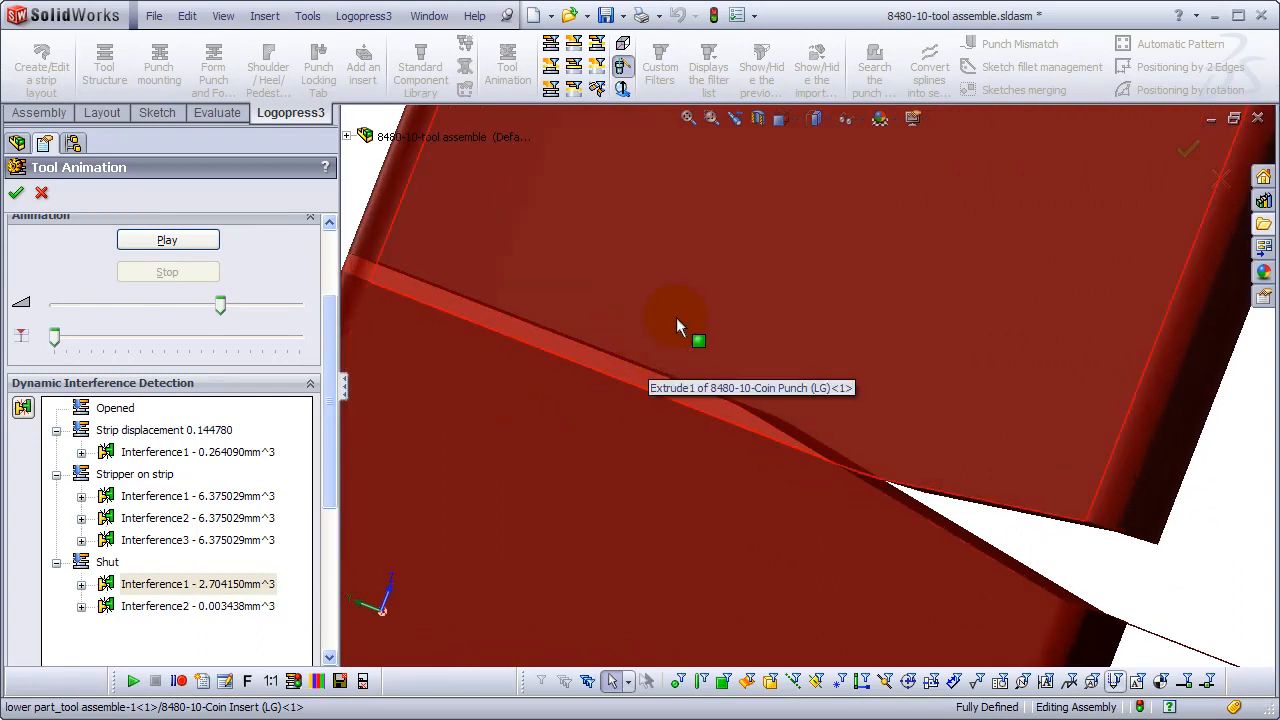
scroll(692, 336, "up", 5)
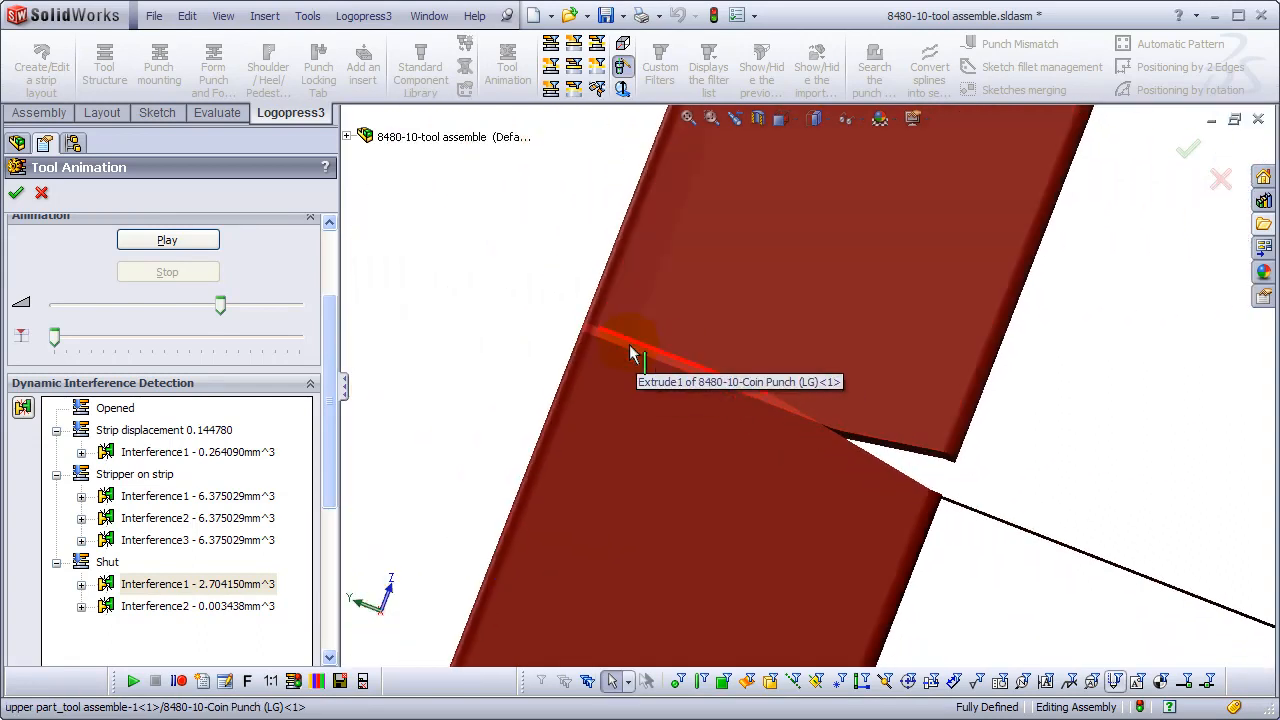
- Isolate Interference2 of the Shut stage and examine the punch tip inside its die block insert opening, up close and as a whole
left_click(165, 606)
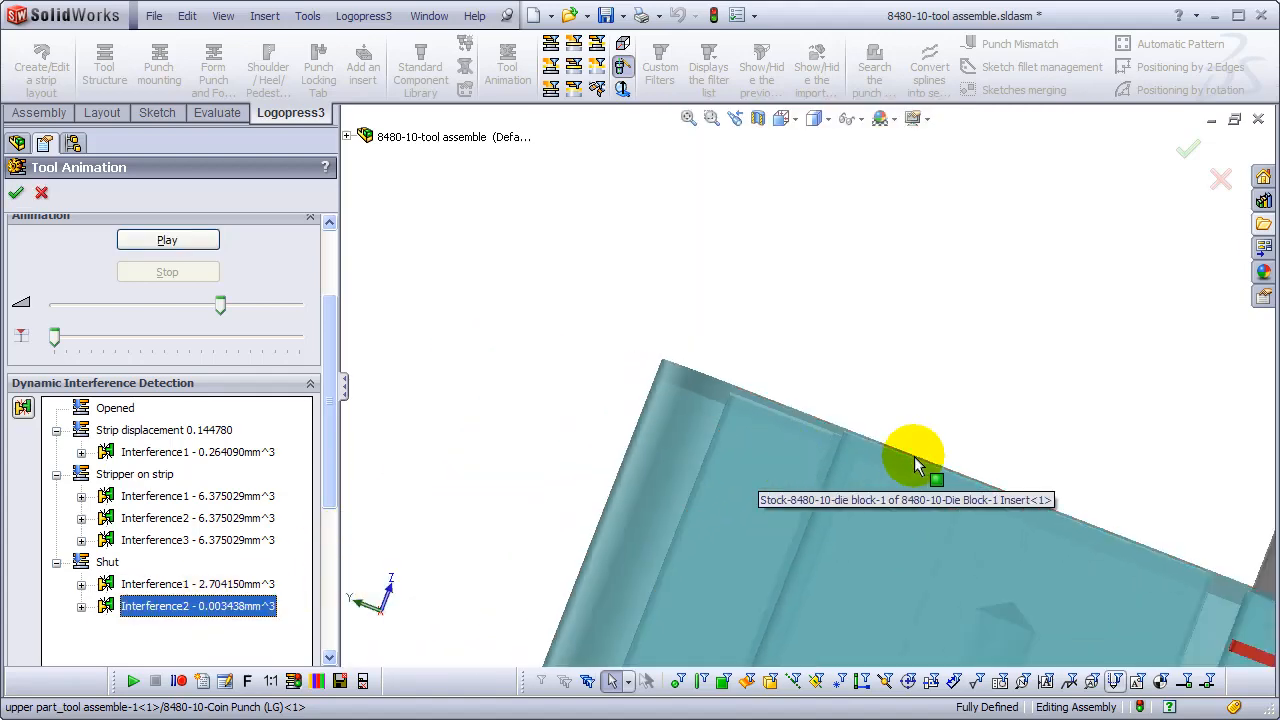
middle_click_drag(1040, 500, 849, 378)
scroll(1014, 398, "down", 4)
scroll(838, 377, "down", 3)
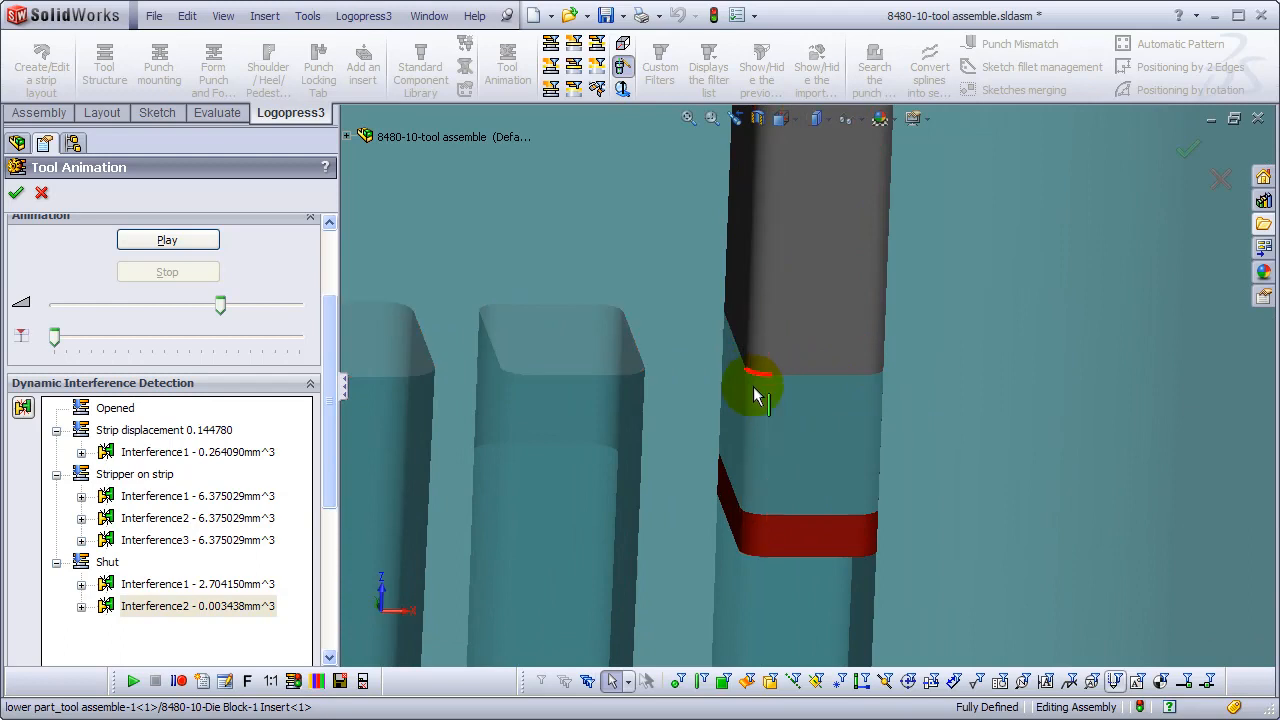
scroll(751, 545, "up", 1)
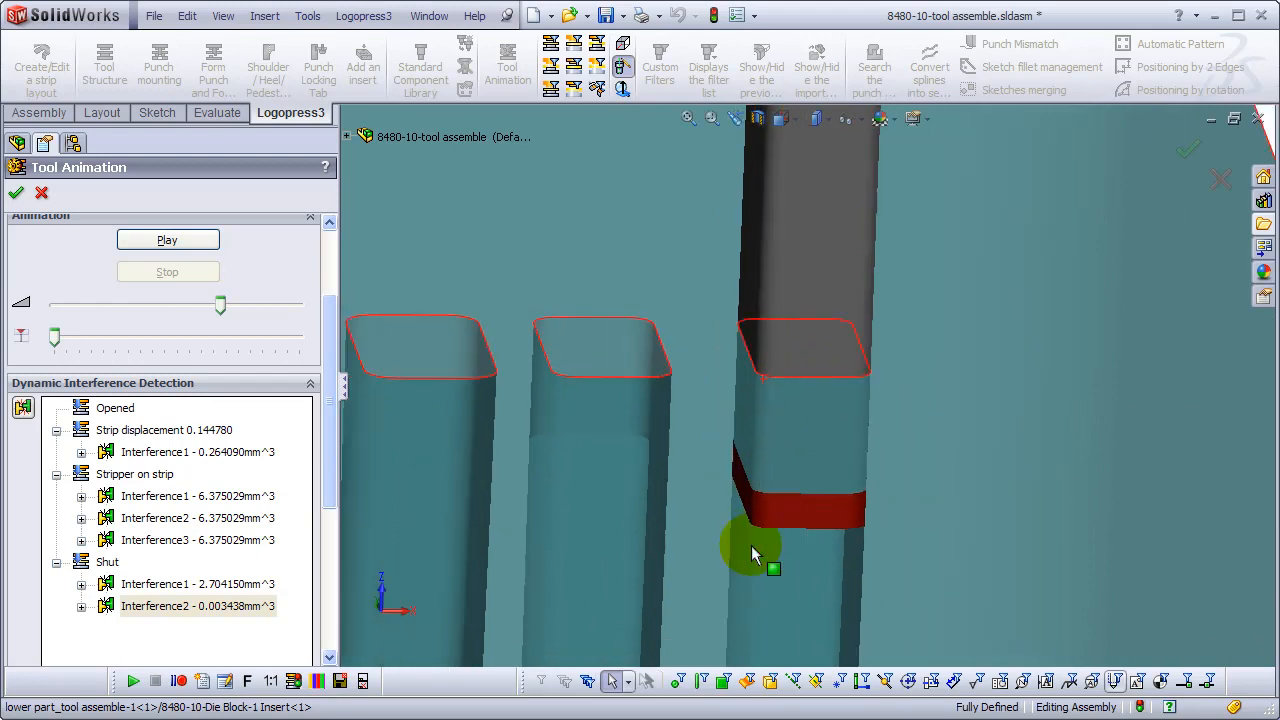
scroll(751, 545, "down", 3)
scroll(769, 571, "up", 5)
scroll(790, 601, "up", 2)
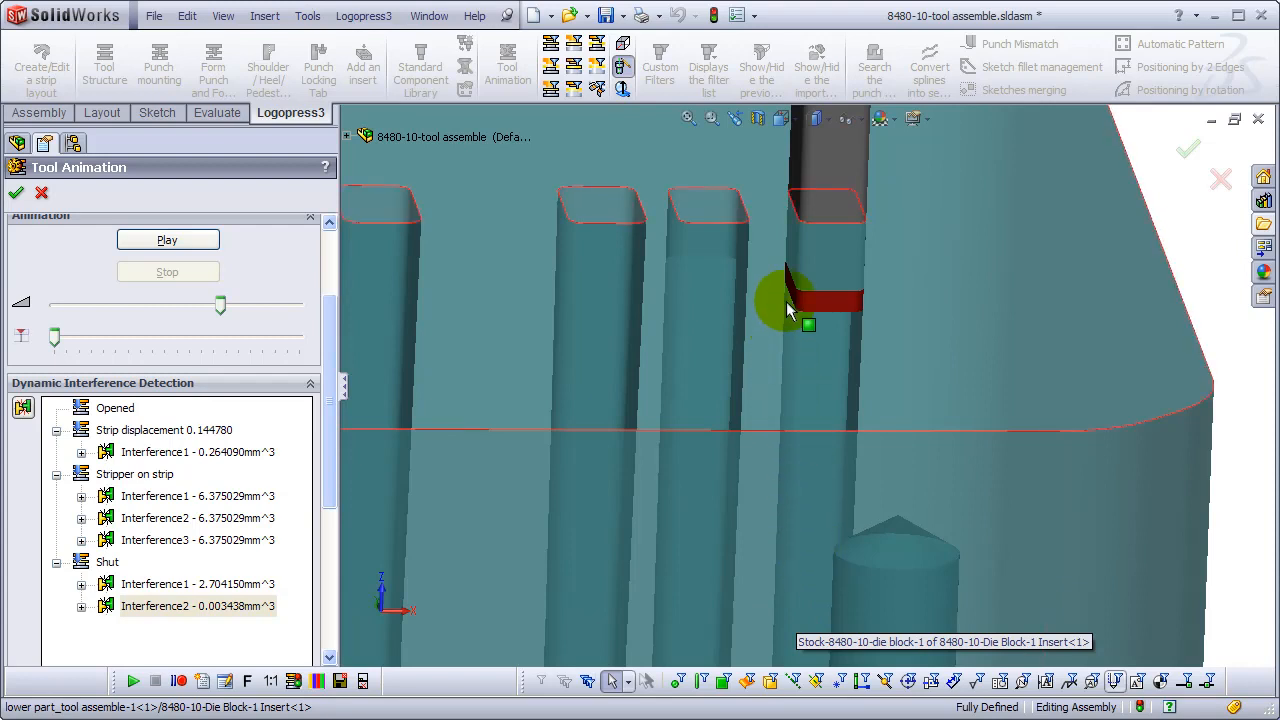
scroll(723, 484, "up", 6)
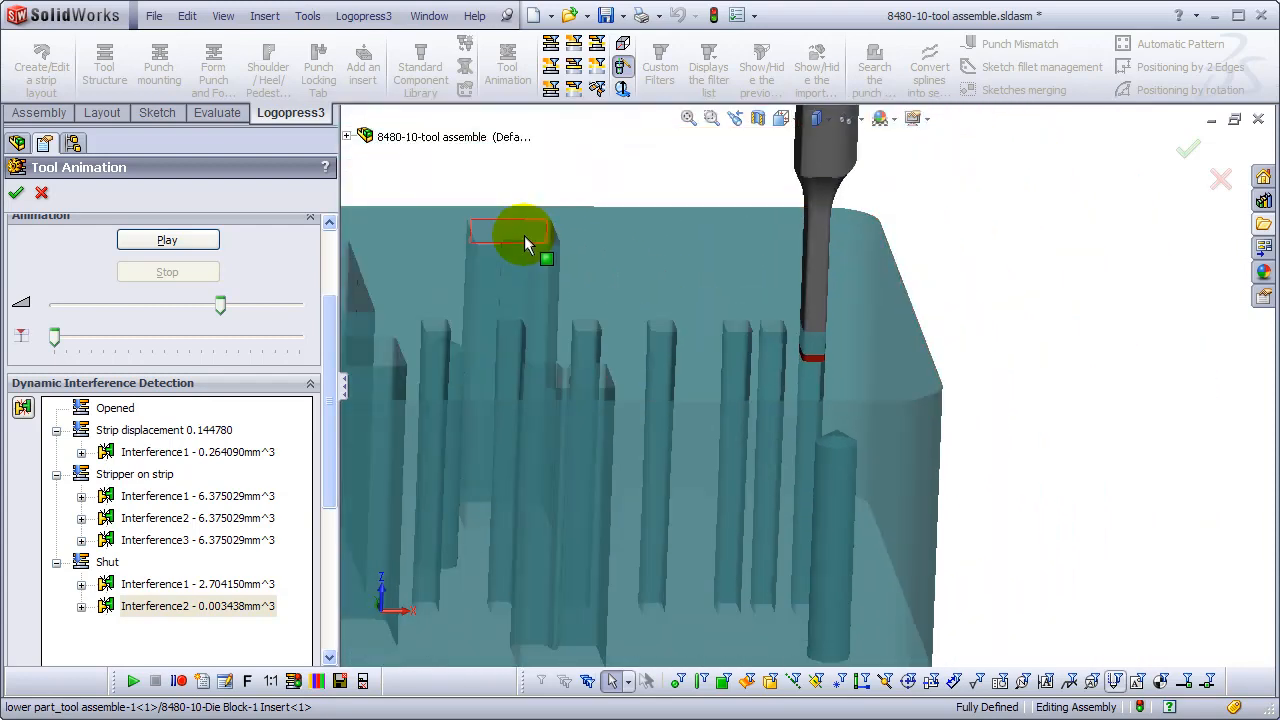
scroll(894, 266, "up", 5)
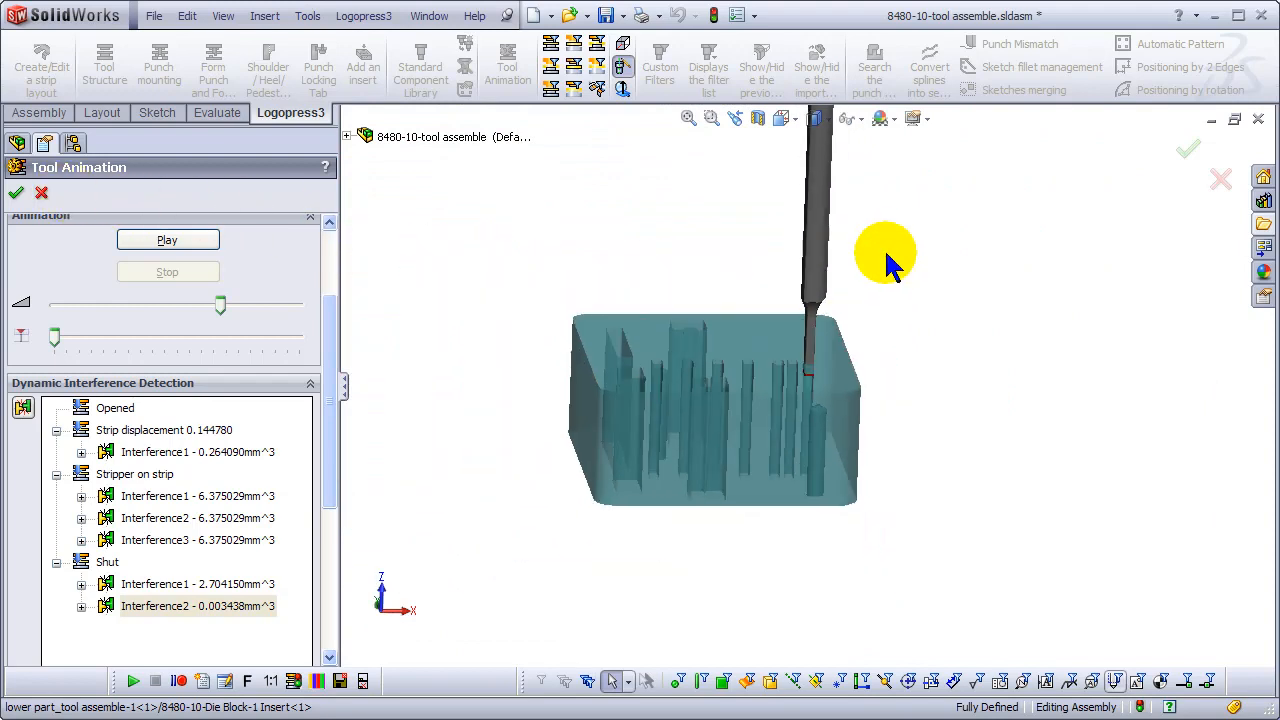
scroll(778, 320, "down", 3)
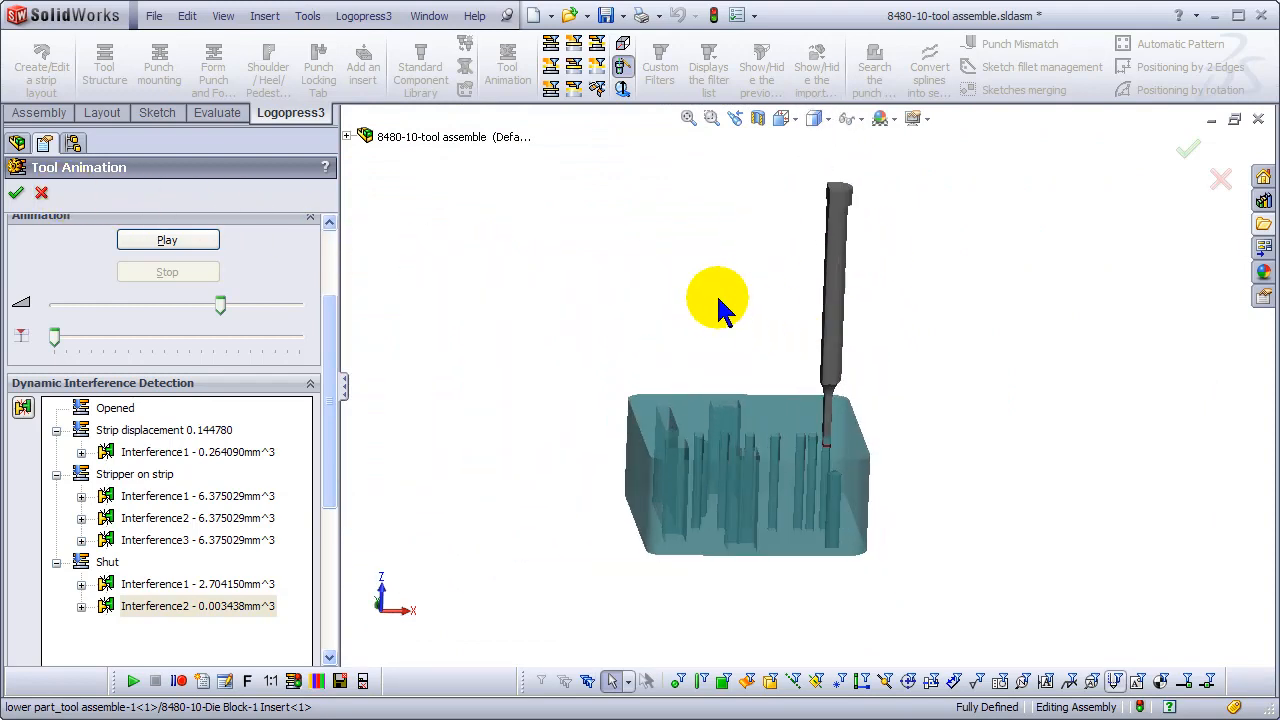
middle_click_drag(718, 303, 722, 298)
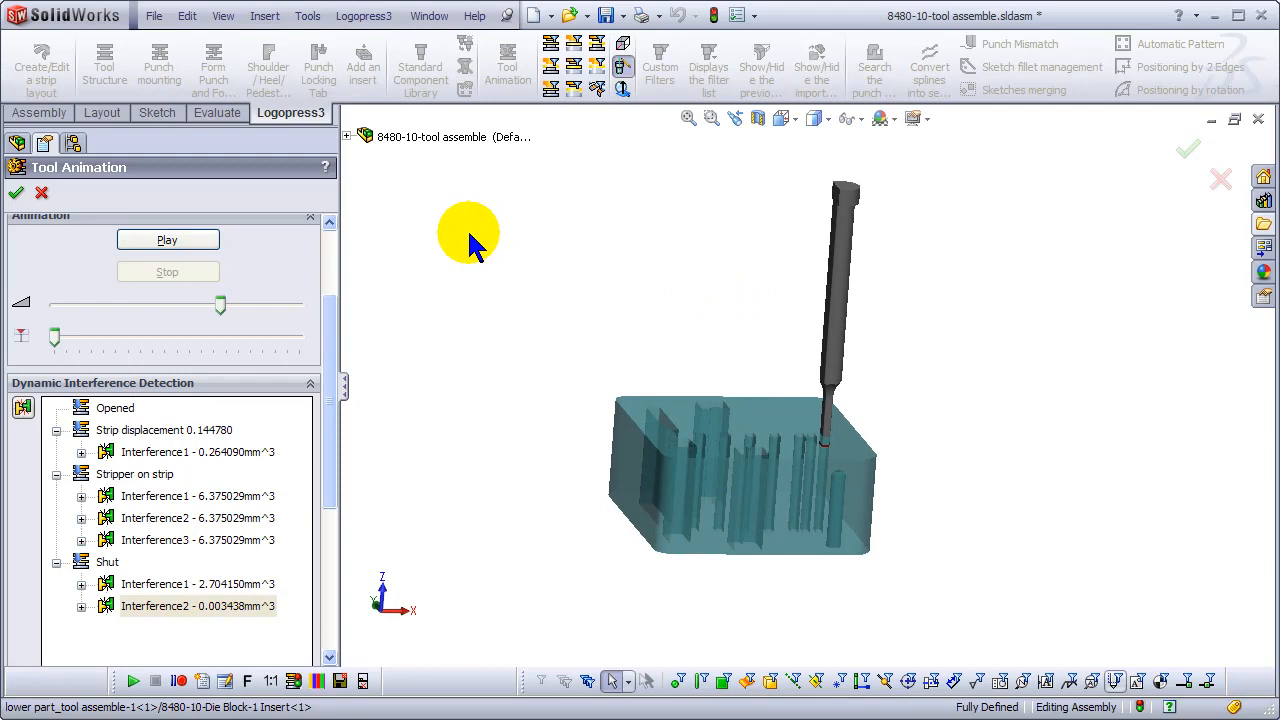